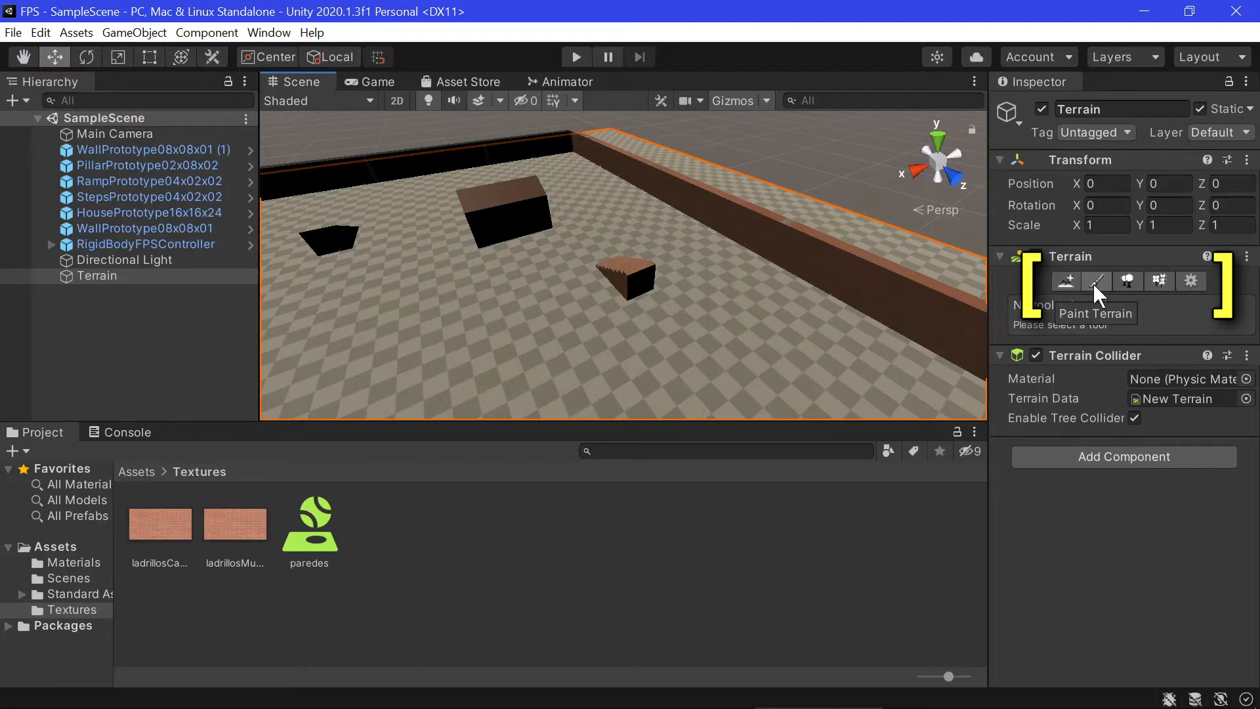
# Raise a rounded hill beside the small steps using Paint Terrain's Raise or Lower Terrain mode and the soft round brush (builtin_brush_2)
pyautogui.click(1092, 284)
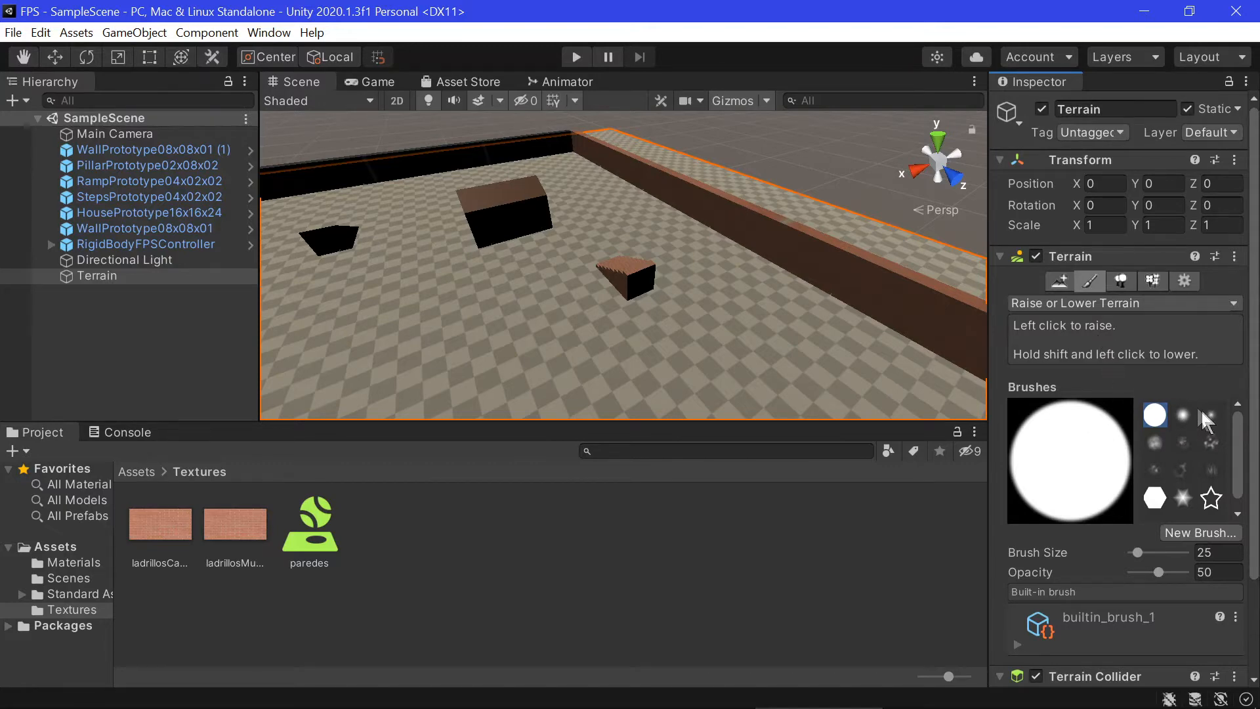
pyautogui.click(1184, 417)
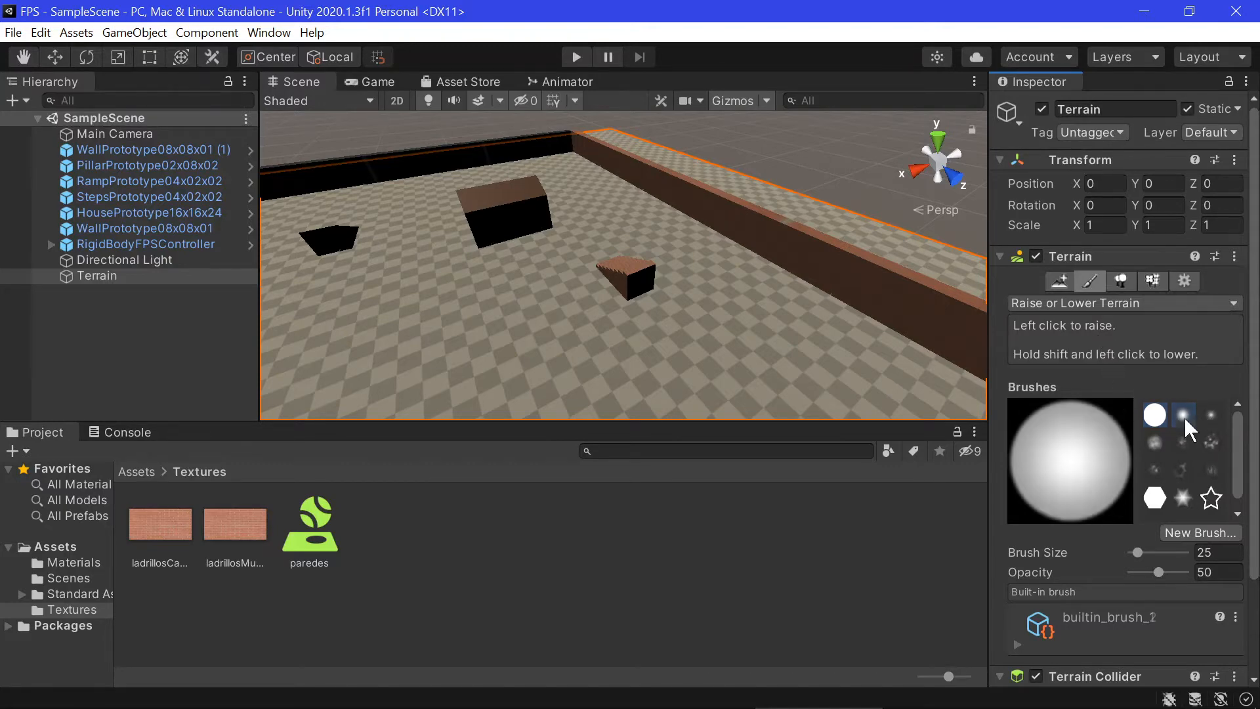
pyautogui.click(1209, 413)
pyautogui.click(1209, 443)
pyautogui.click(1154, 444)
pyautogui.click(1154, 468)
pyautogui.click(1181, 414)
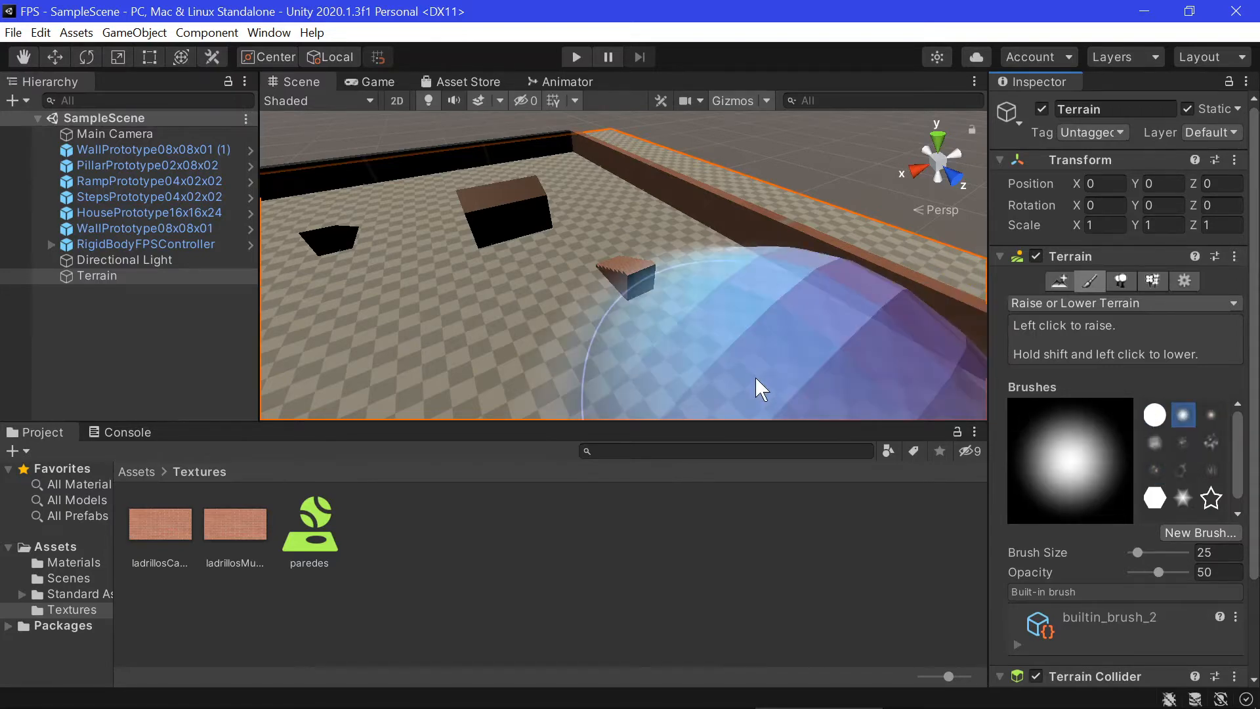
pyautogui.scroll(-3, 671, 366)
pyautogui.scroll(-4, 673, 325)
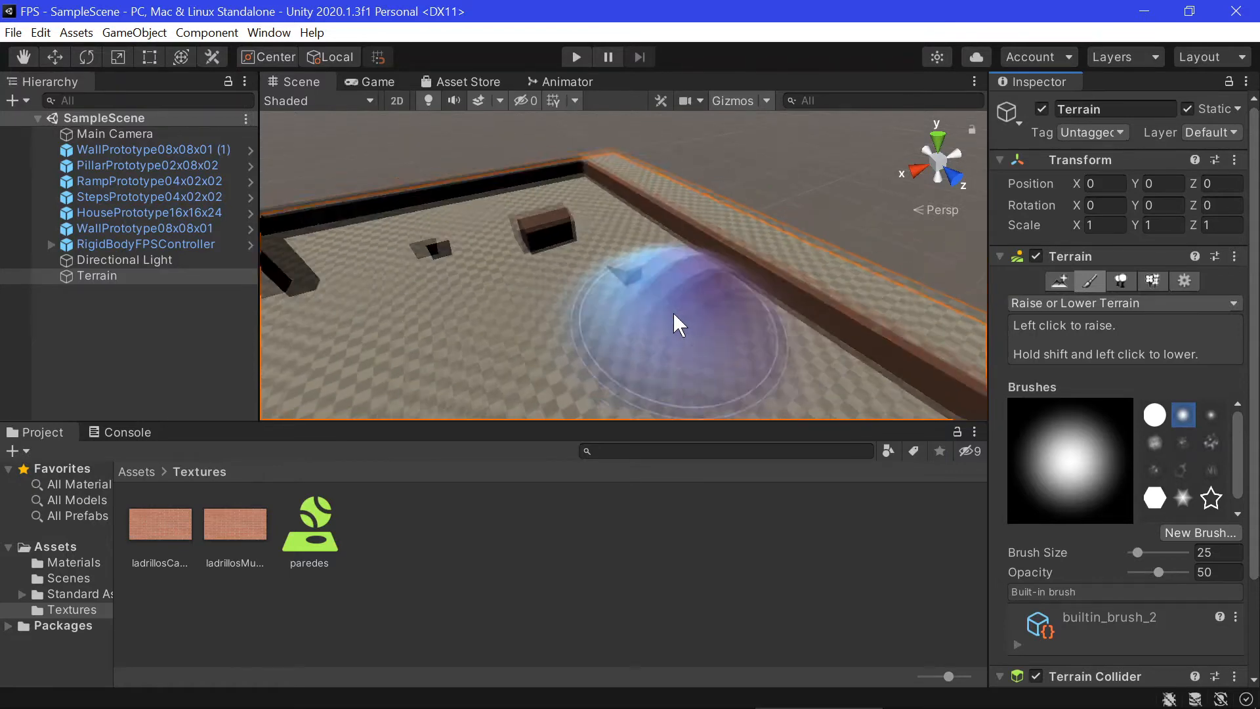
pyautogui.click(647, 353)
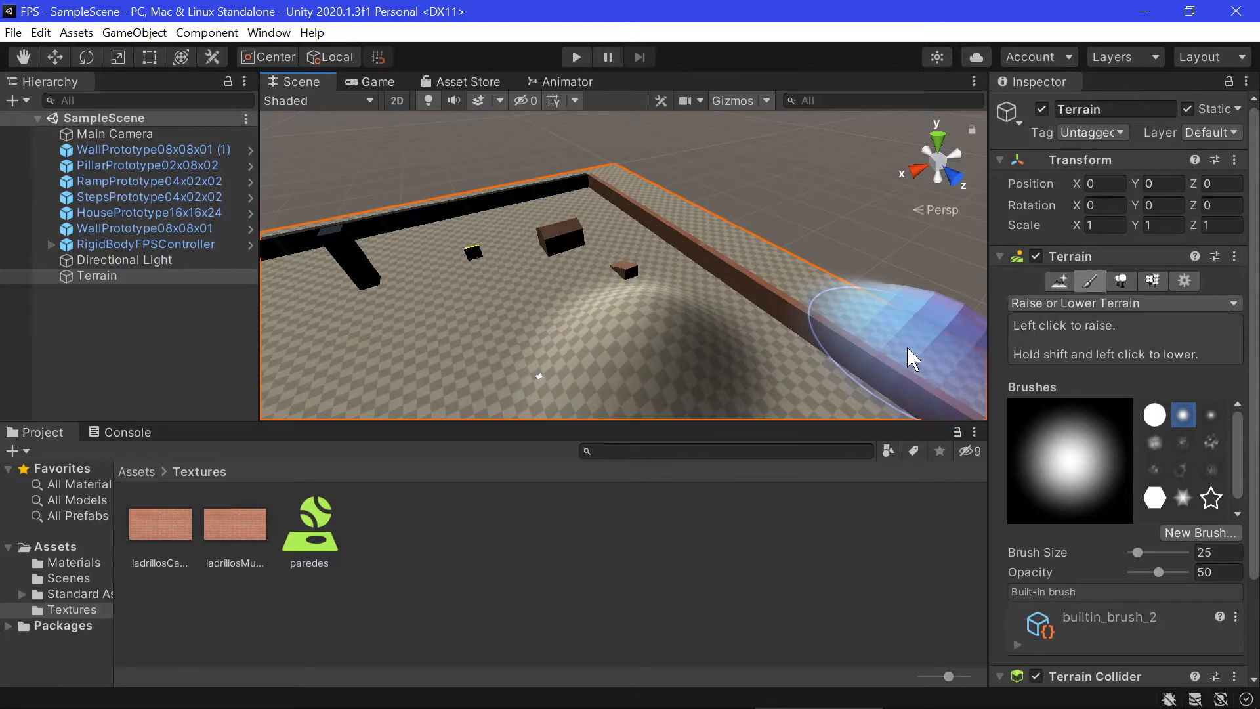
# Raise a cloudy-textured hill with builtin_brush_4 beside the first one and a web-like ridge area with builtin_brush_8 next to it
pyautogui.click(1154, 444)
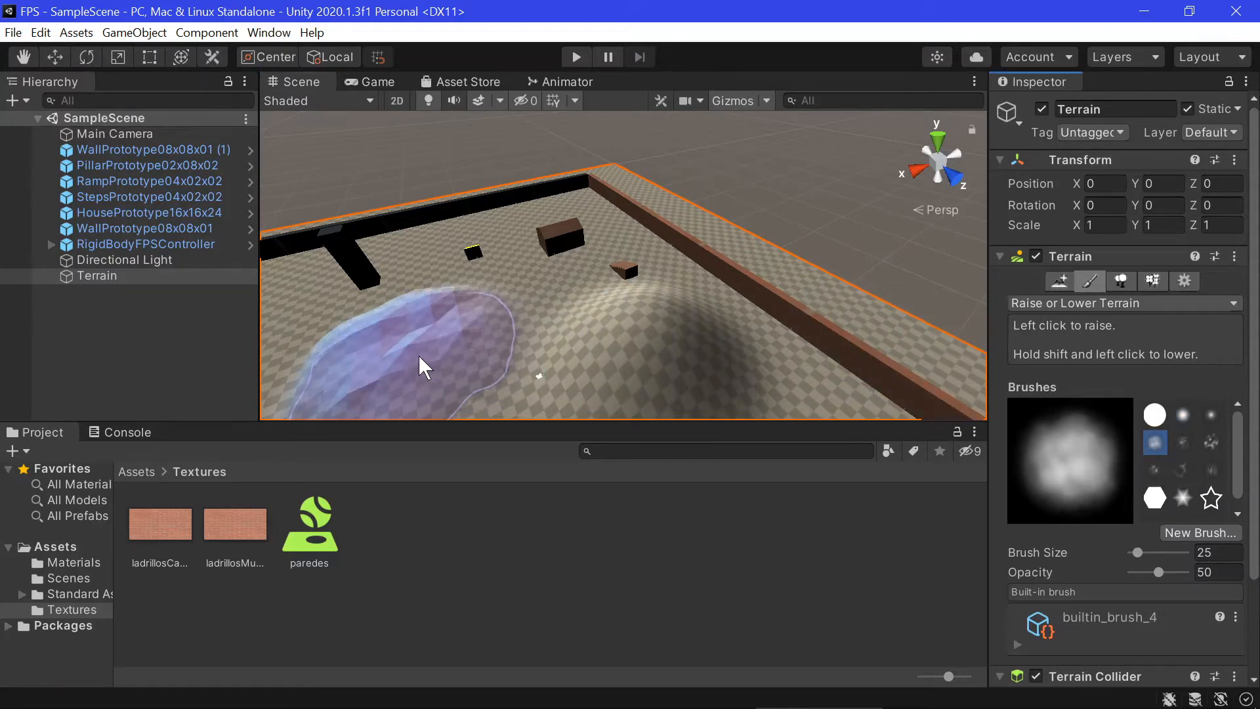
pyautogui.click(417, 353)
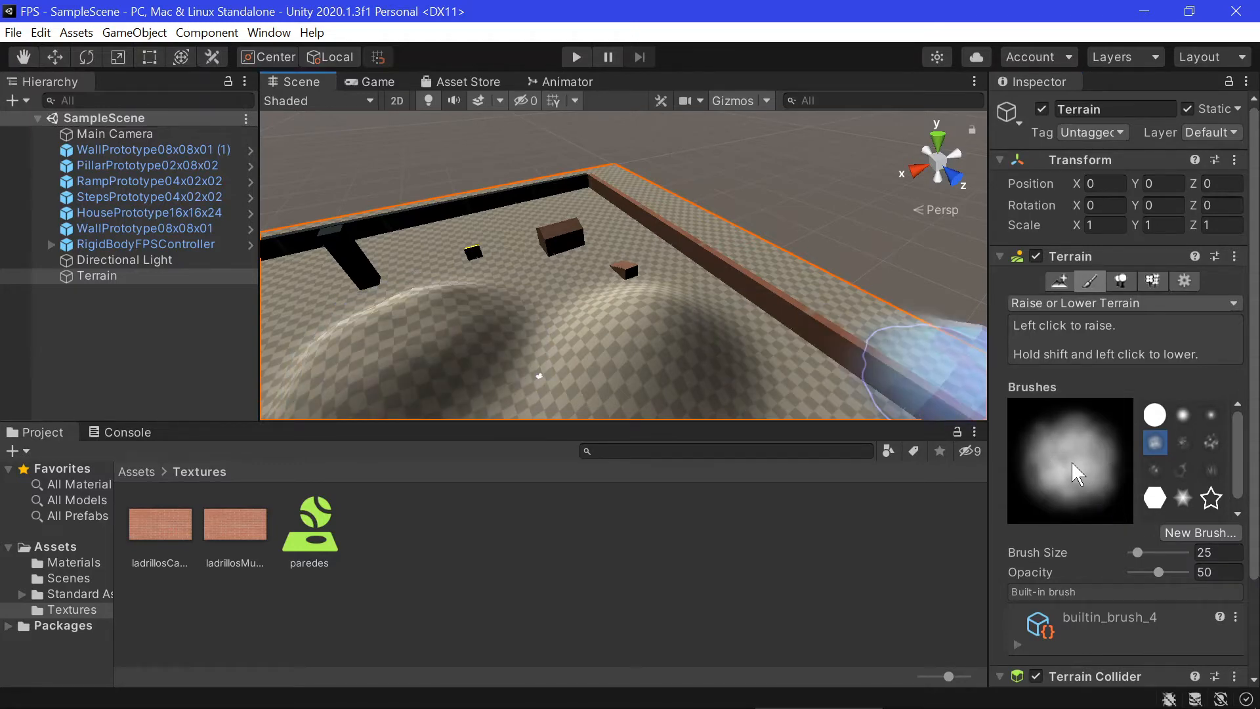
pyautogui.click(1182, 471)
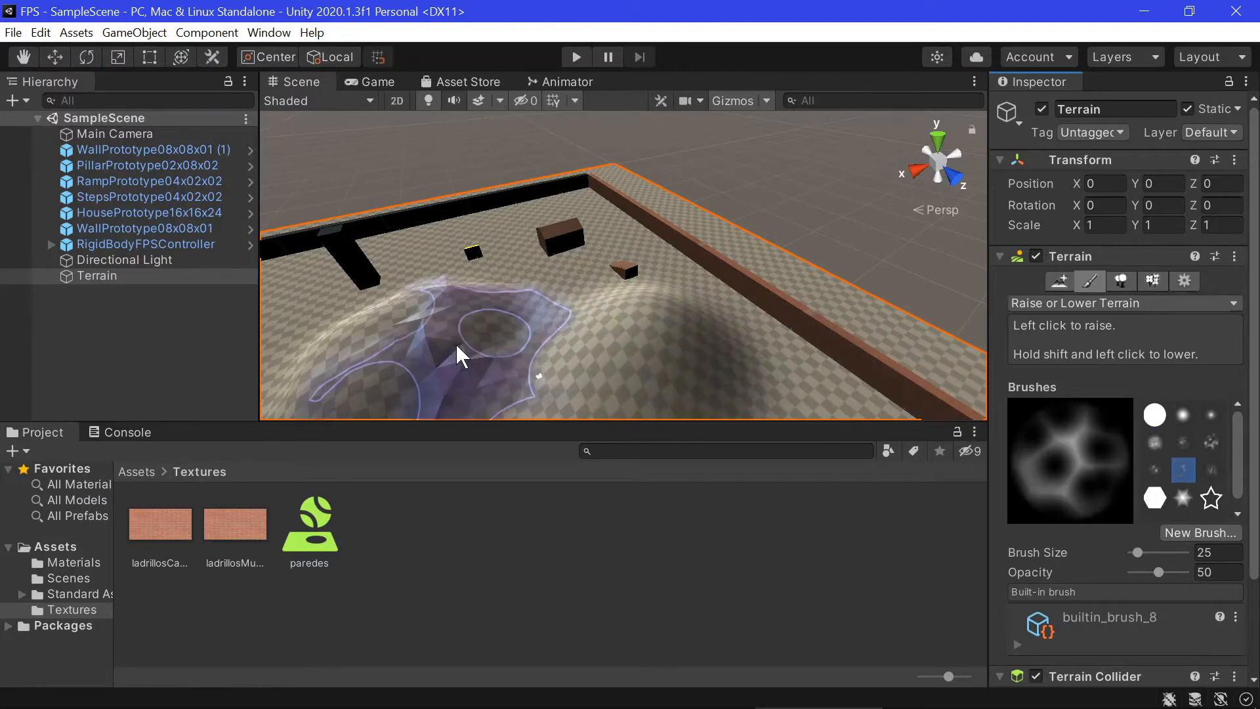
pyautogui.scroll(-10, 455, 343)
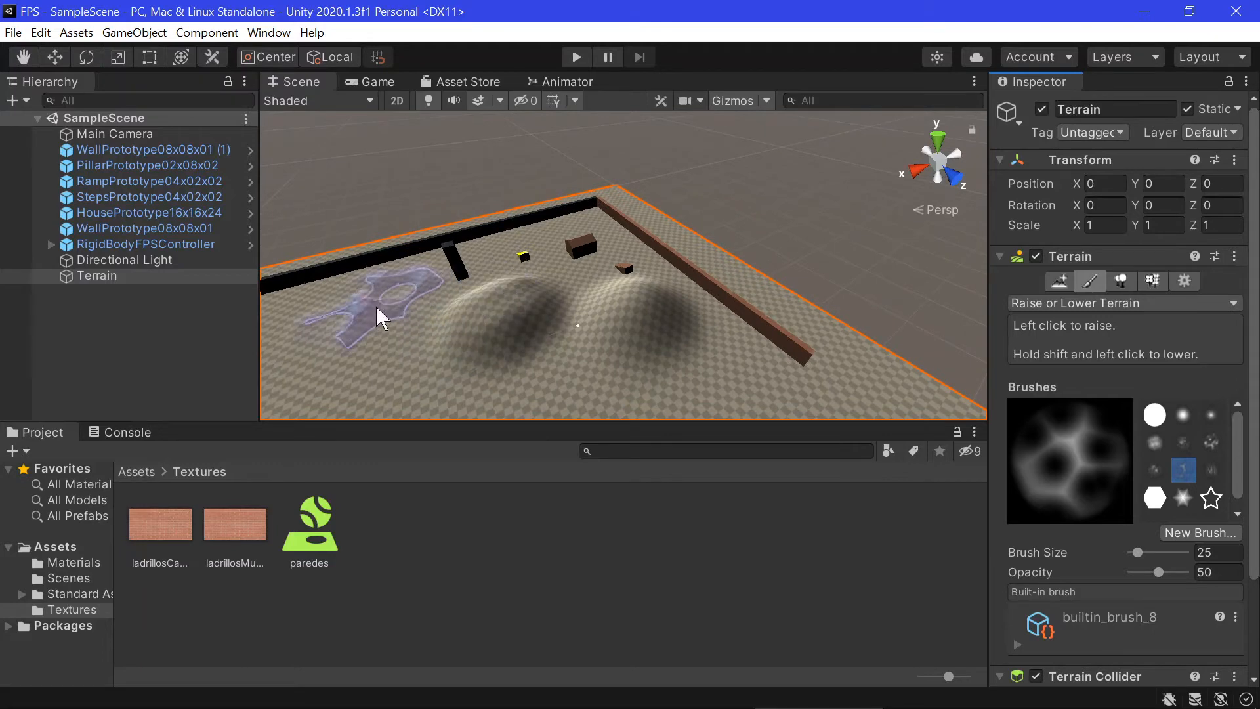
pyautogui.click(375, 313)
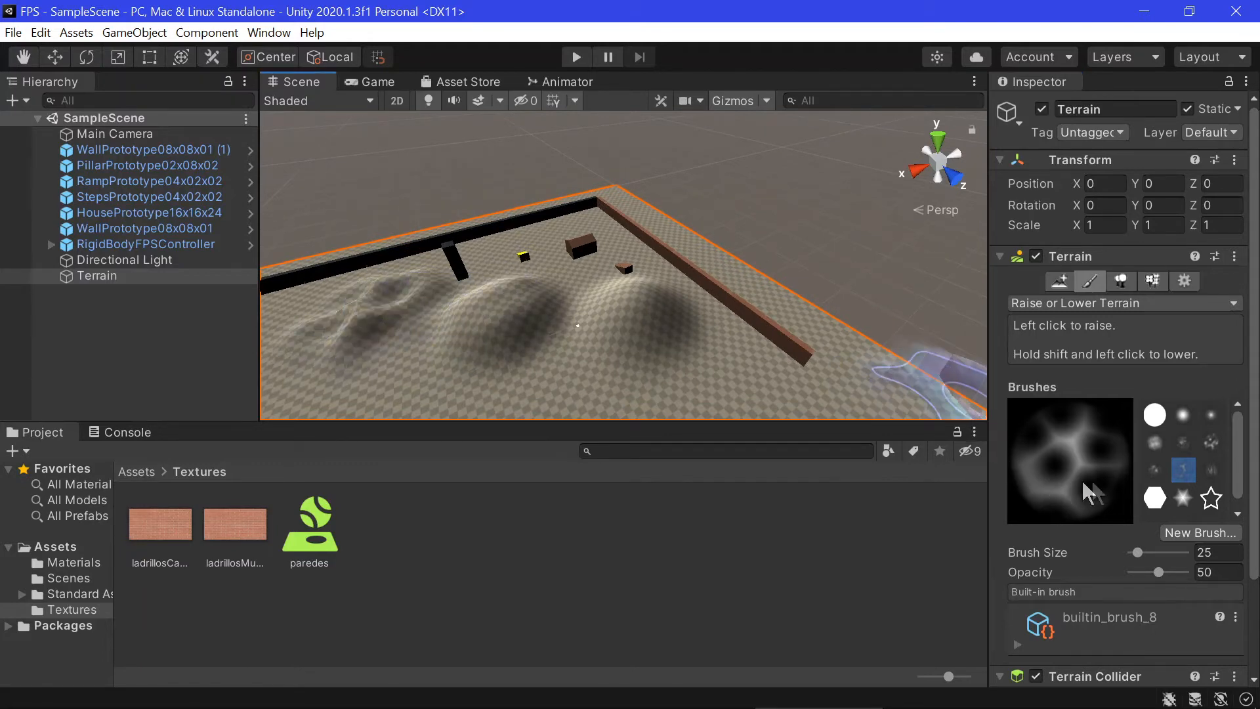
# Raise a steep hill in front of the existing ones with builtin_brush_2 and lower its peak with the same brush
pyautogui.click(1156, 424)
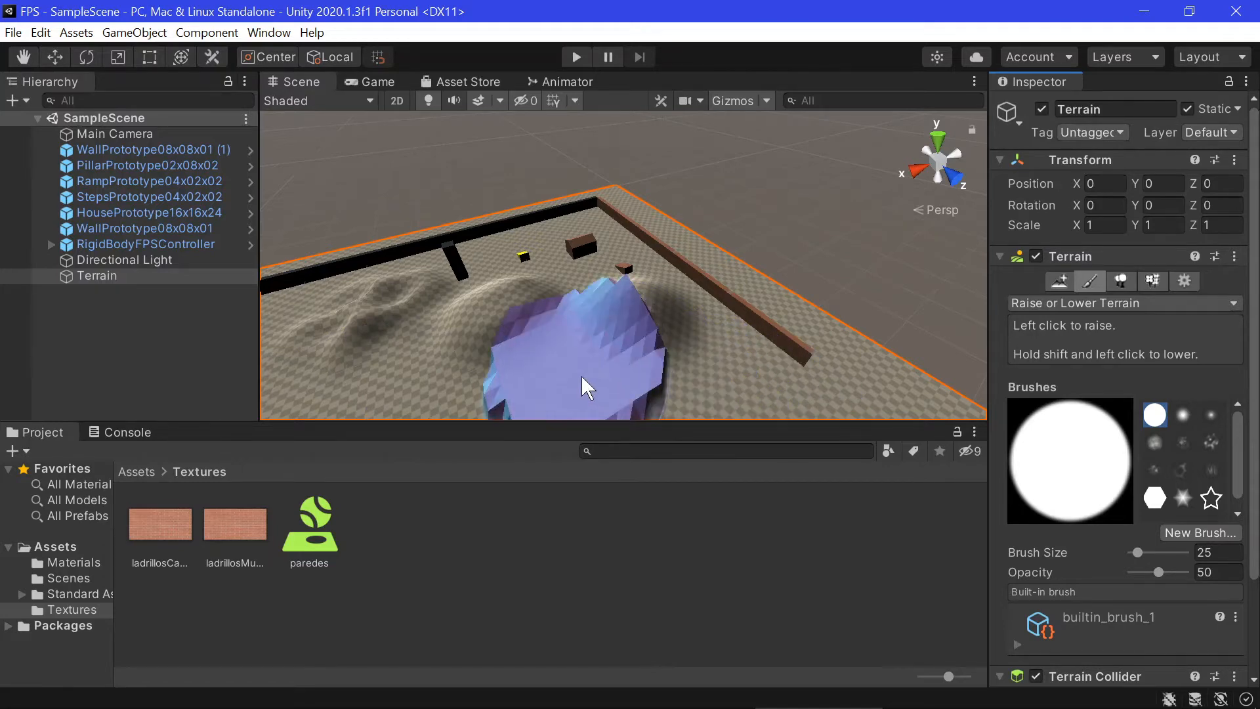
pyautogui.click(1185, 418)
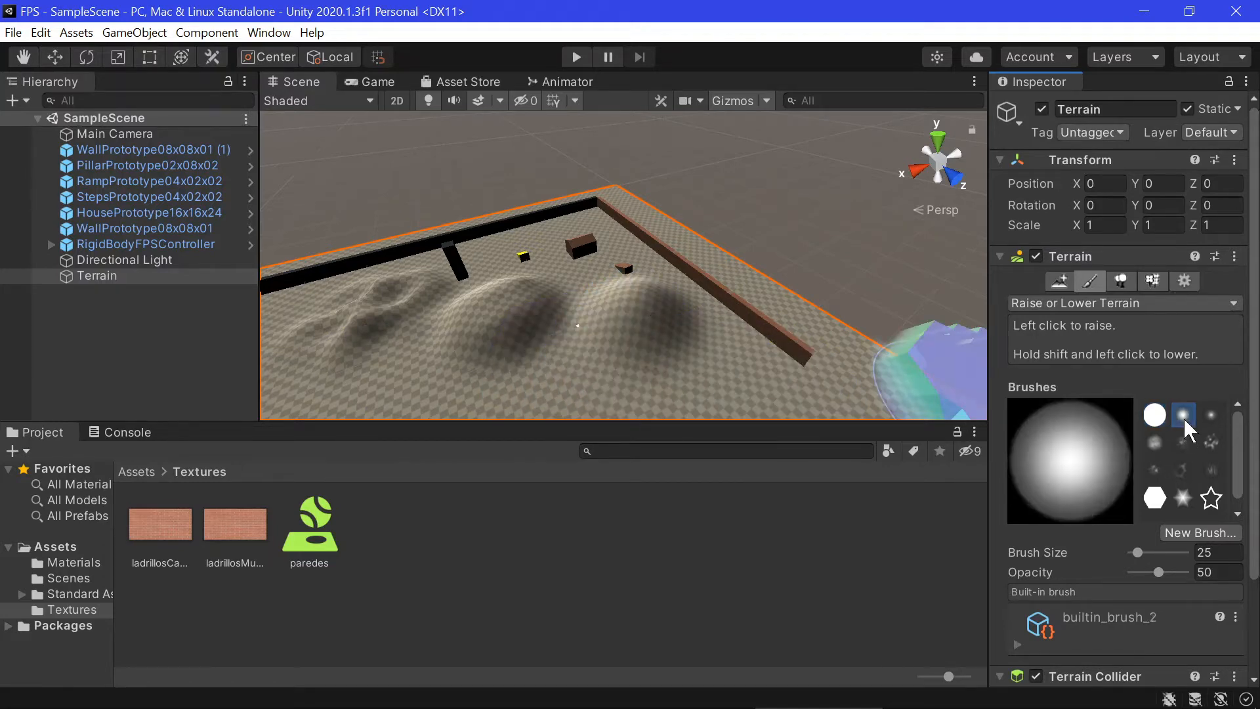
pyautogui.moveTo(567, 380); pyautogui.dragTo(565, 378)
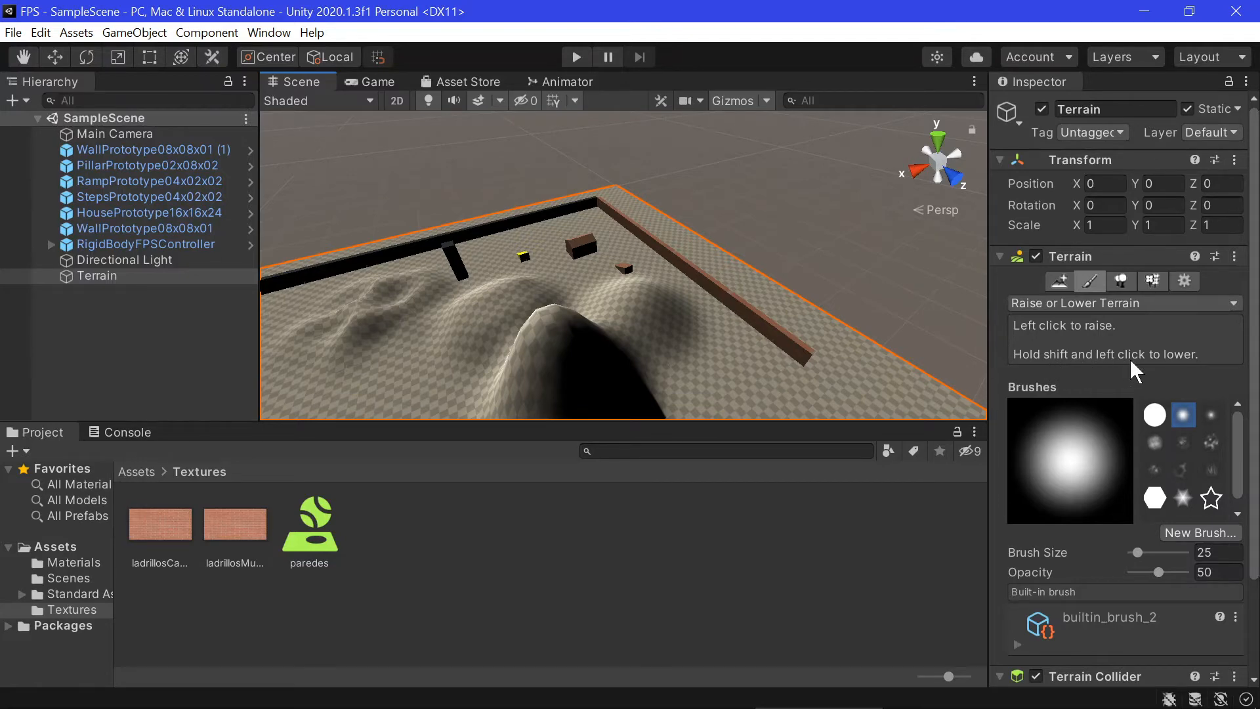
pyautogui.keyDown('shift'); pyautogui.moveTo(557, 354); pyautogui.dragTo(554, 356); pyautogui.keyUp('shift')
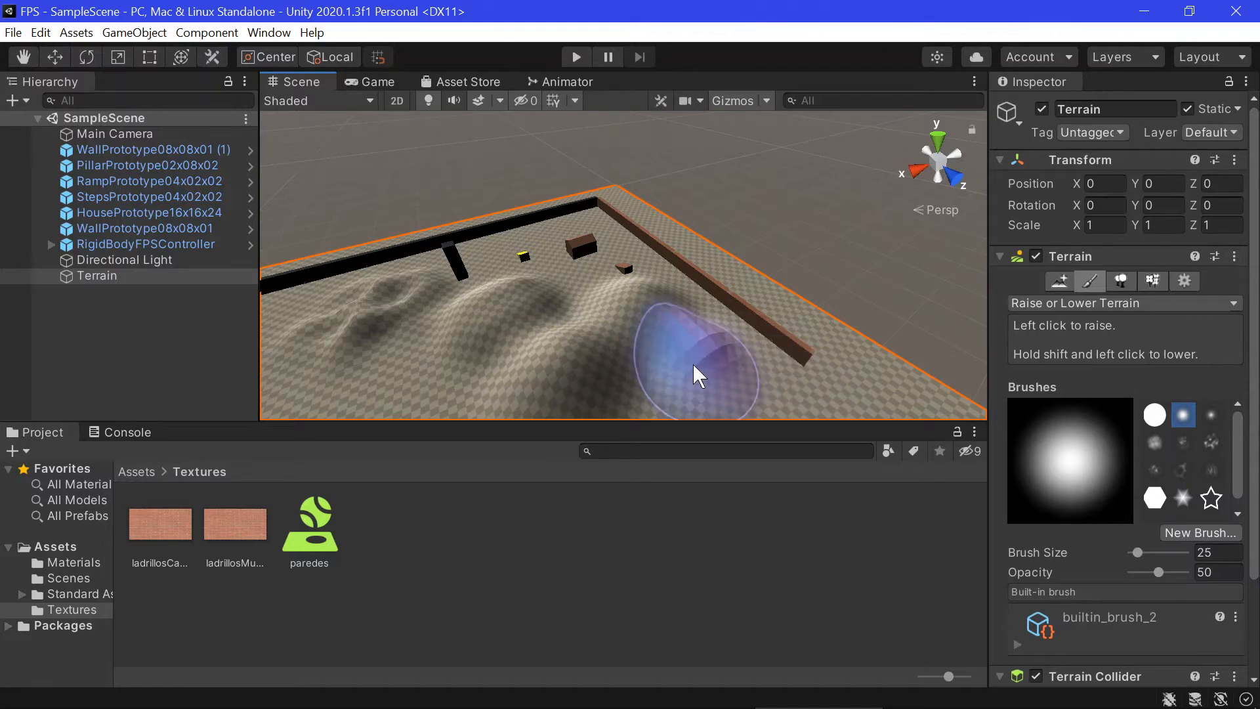
# Raise a star-shaped ridge with builtin_brush_12 and a hexagonal plateau with builtin_brush_10 in front of the hills
pyautogui.moveTo(693, 365); pyautogui.dragTo(662, 349, button='right')
pyautogui.scroll(-4, 660, 348)
pyautogui.scroll(-5, 655, 315)
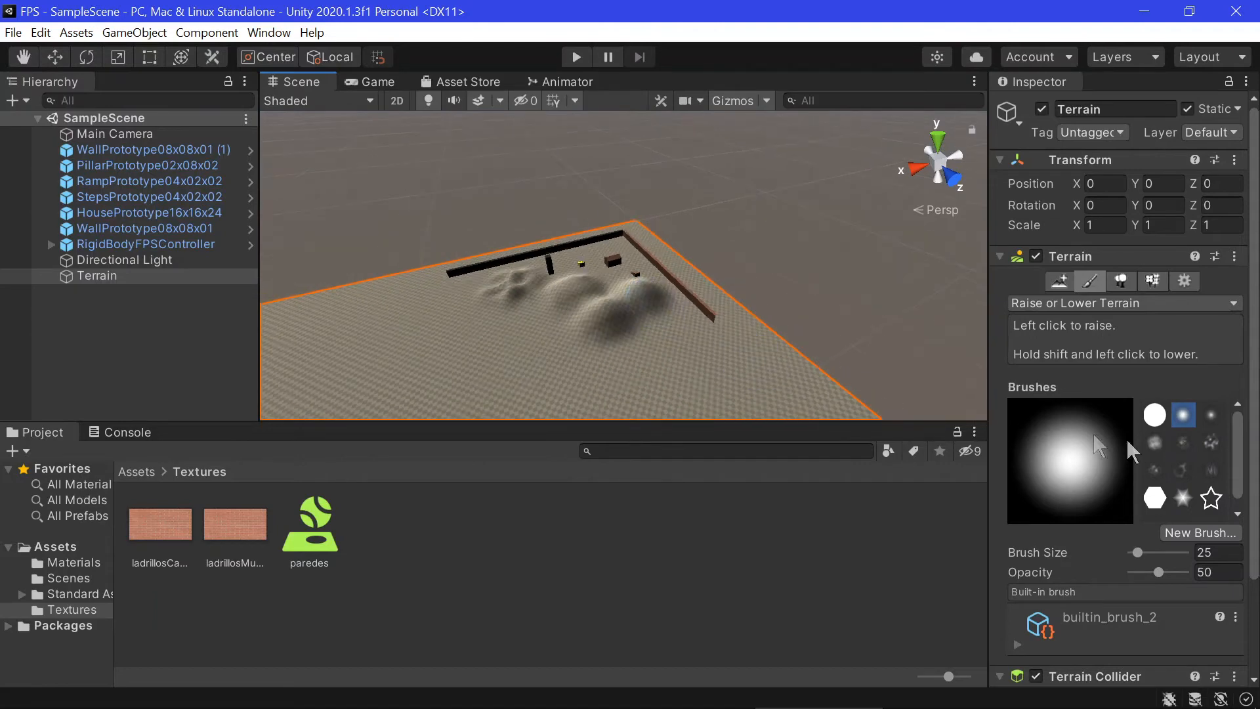
pyautogui.click(1211, 499)
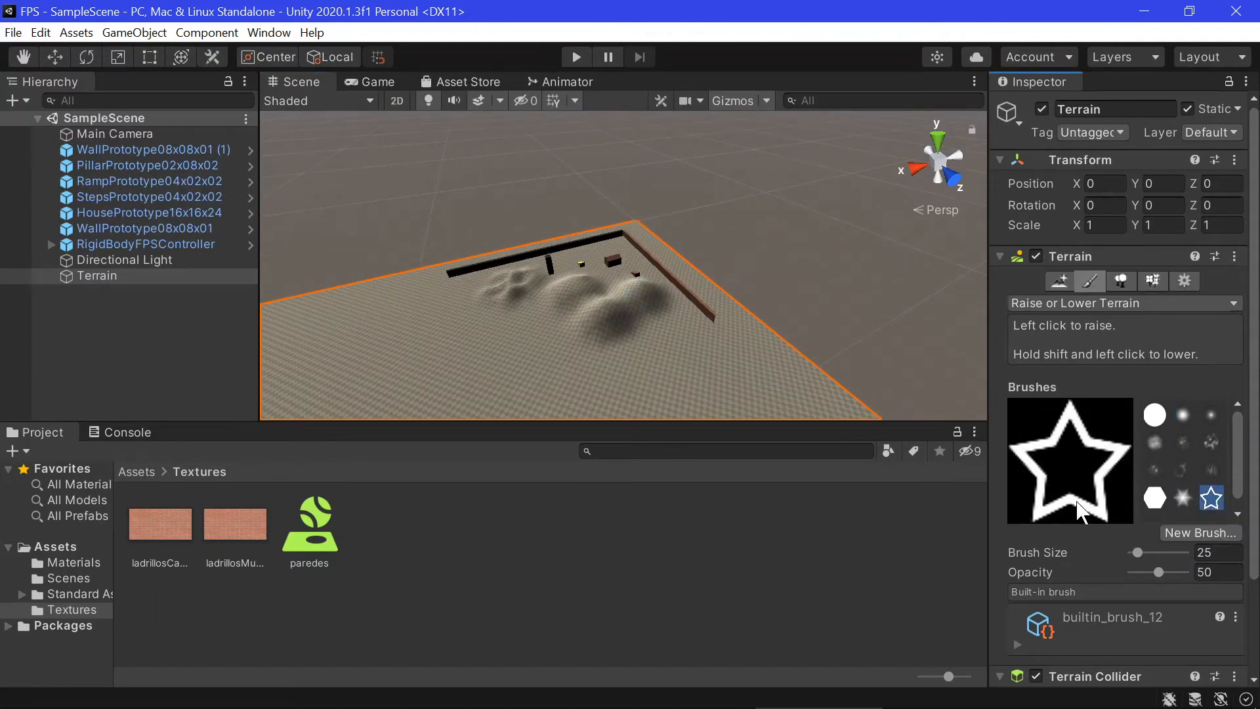
pyautogui.moveTo(656, 381); pyautogui.dragTo(668, 378)
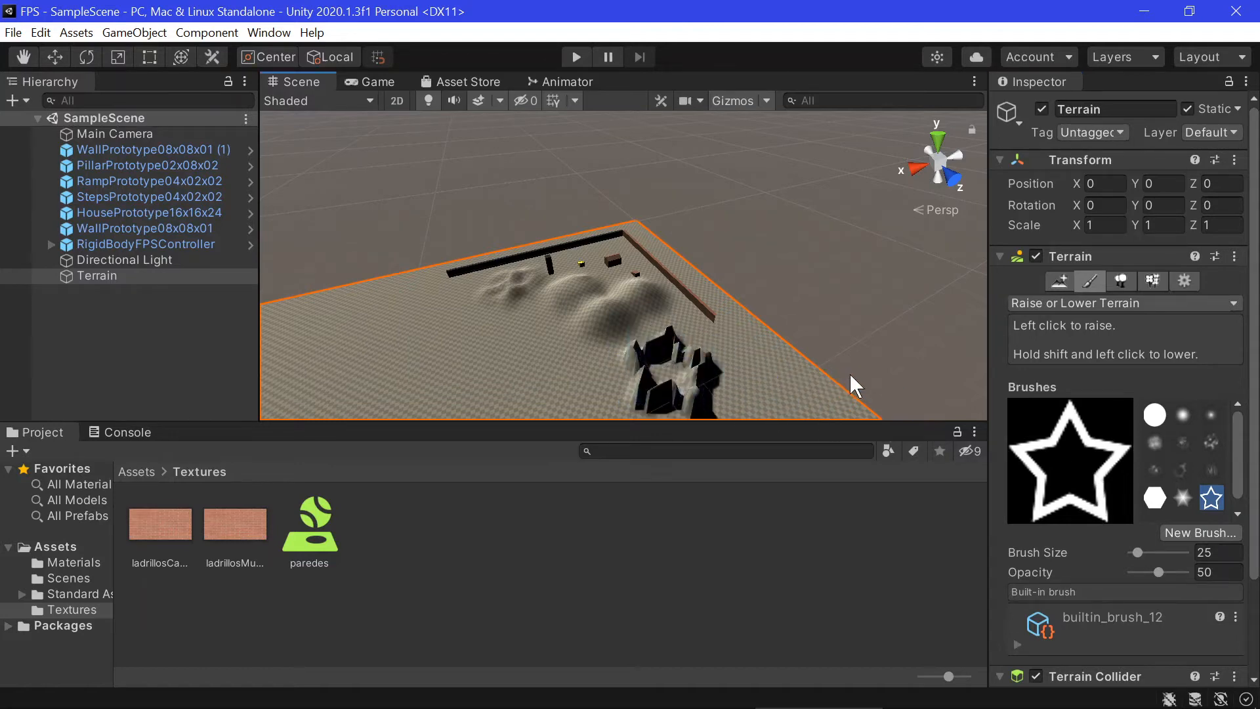
pyautogui.click(1154, 497)
pyautogui.moveTo(550, 368); pyautogui.dragTo(529, 373)
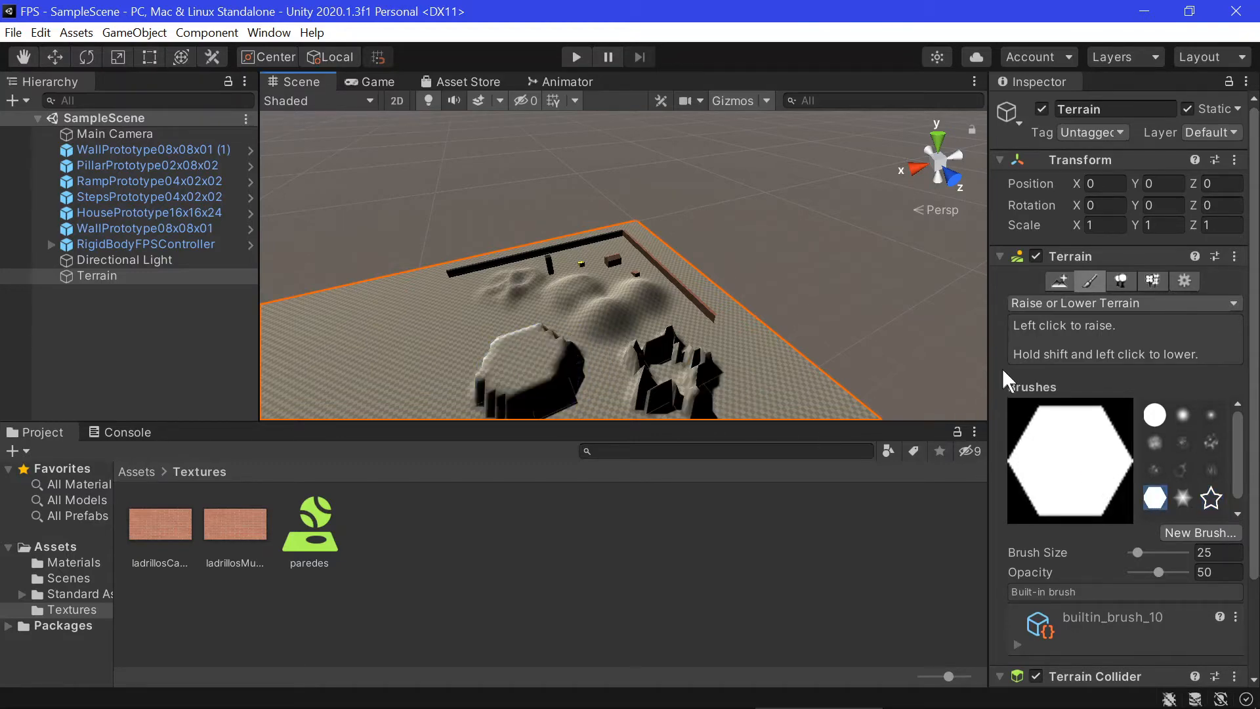
# Raise more rolling hills beside the plateau with builtin_brush_2, and add a small mound using brush size 12
pyautogui.click(1184, 415)
pyautogui.moveTo(449, 326)
pyautogui.mouseDown()
pyautogui.moveTo(400, 348)
pyautogui.moveTo(470, 351)
pyautogui.moveTo(439, 348)
pyautogui.mouseUp()
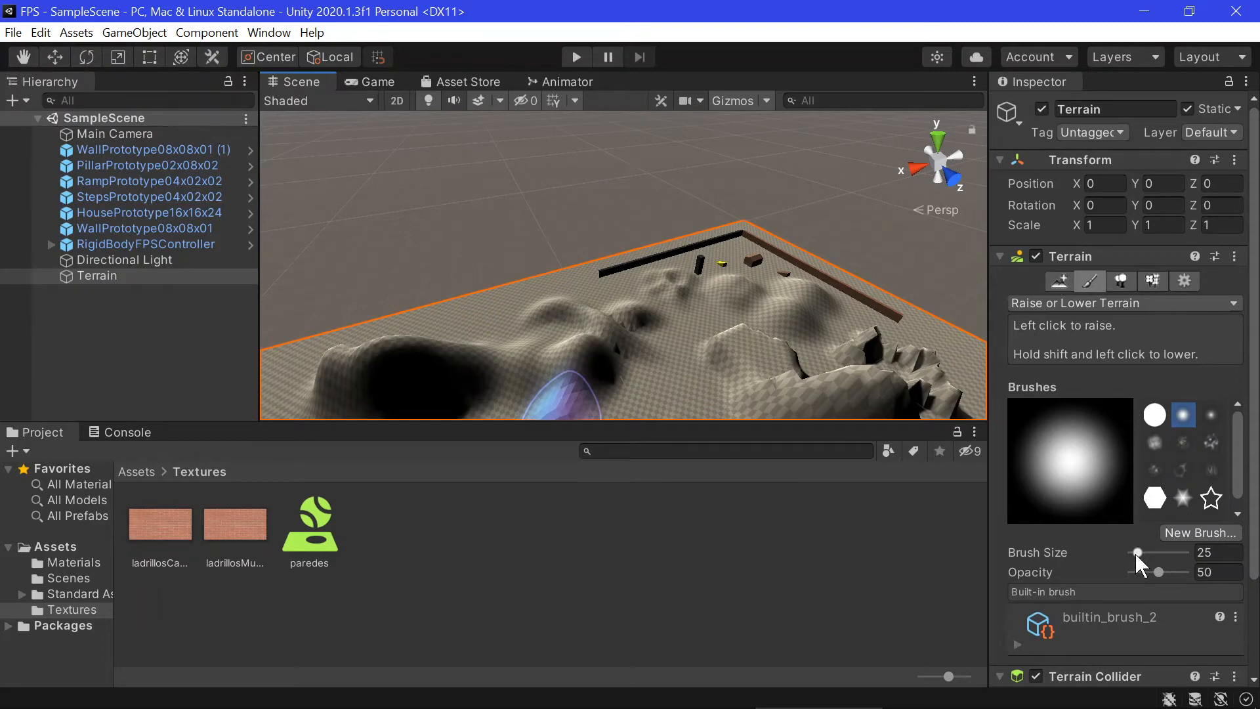
pyautogui.moveTo(1134, 552); pyautogui.dragTo(1133, 552)
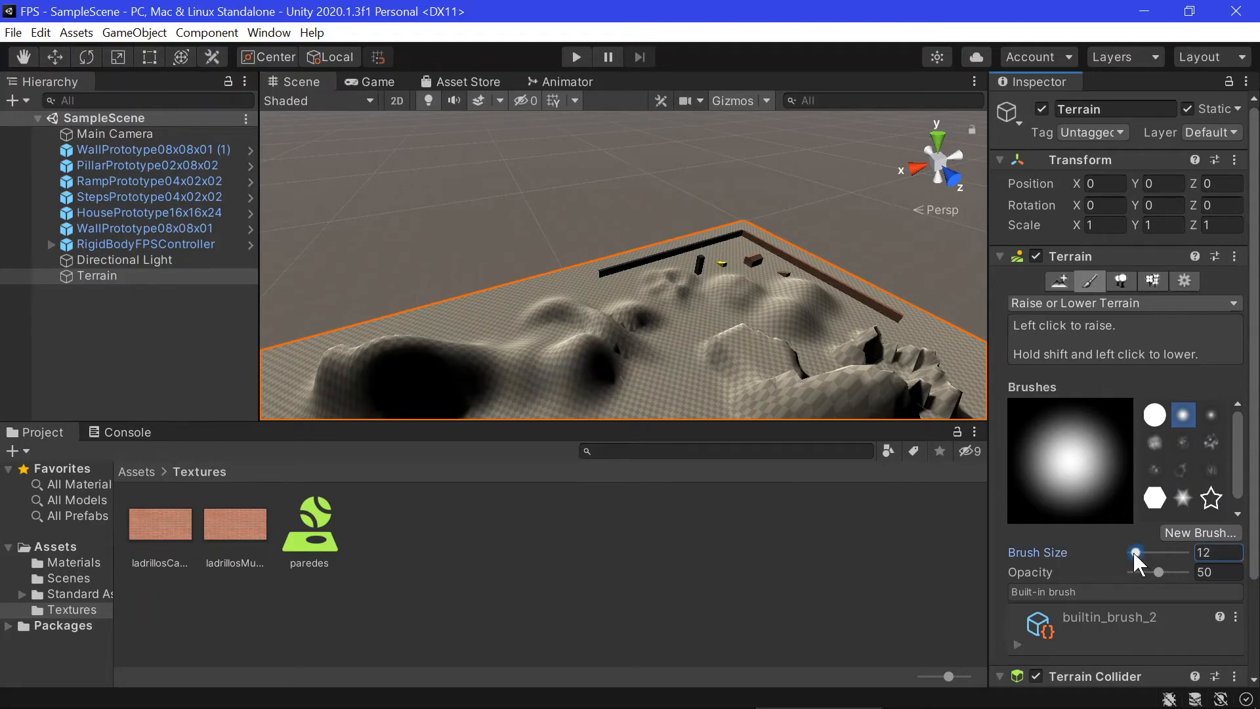
pyautogui.click(680, 392)
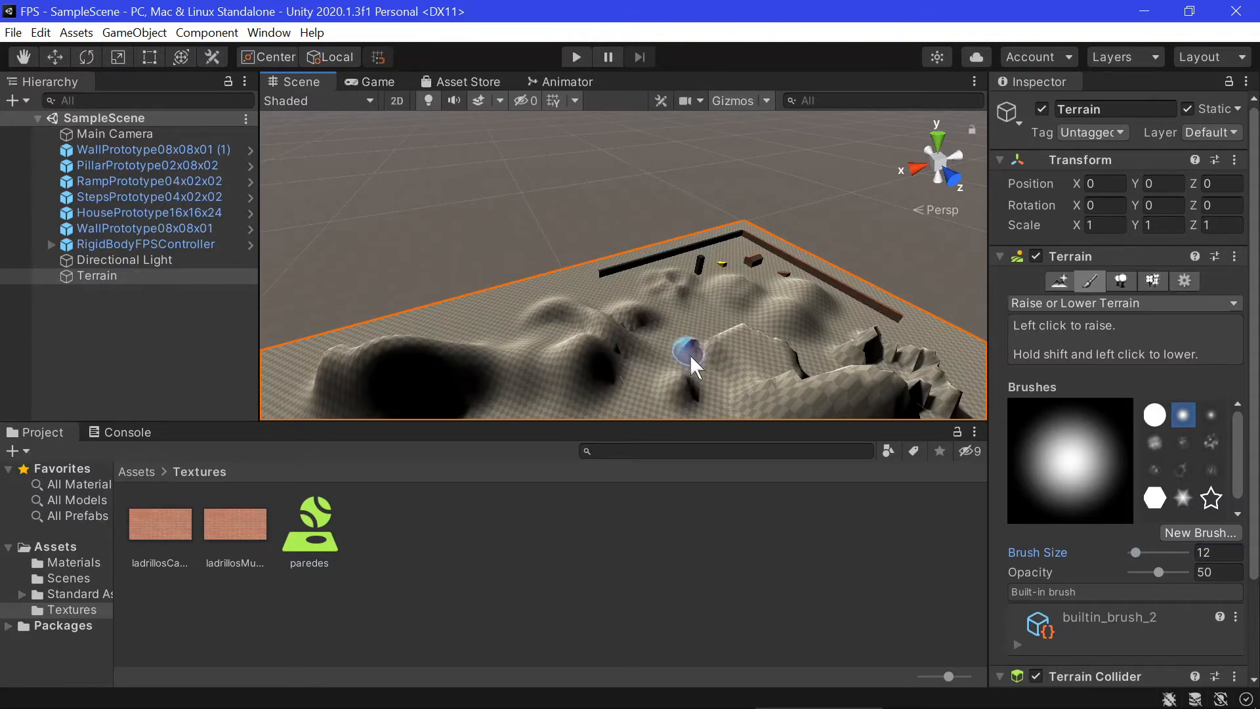
# Raise faint bumps among the hills at brush opacity 8, and a mound and a sharp peak at opacity 49
pyautogui.moveTo(1152, 572)
pyautogui.mouseDown()
pyautogui.moveTo(1114, 572)
pyautogui.moveTo(1159, 573)
pyautogui.moveTo(1132, 574)
pyautogui.mouseUp()
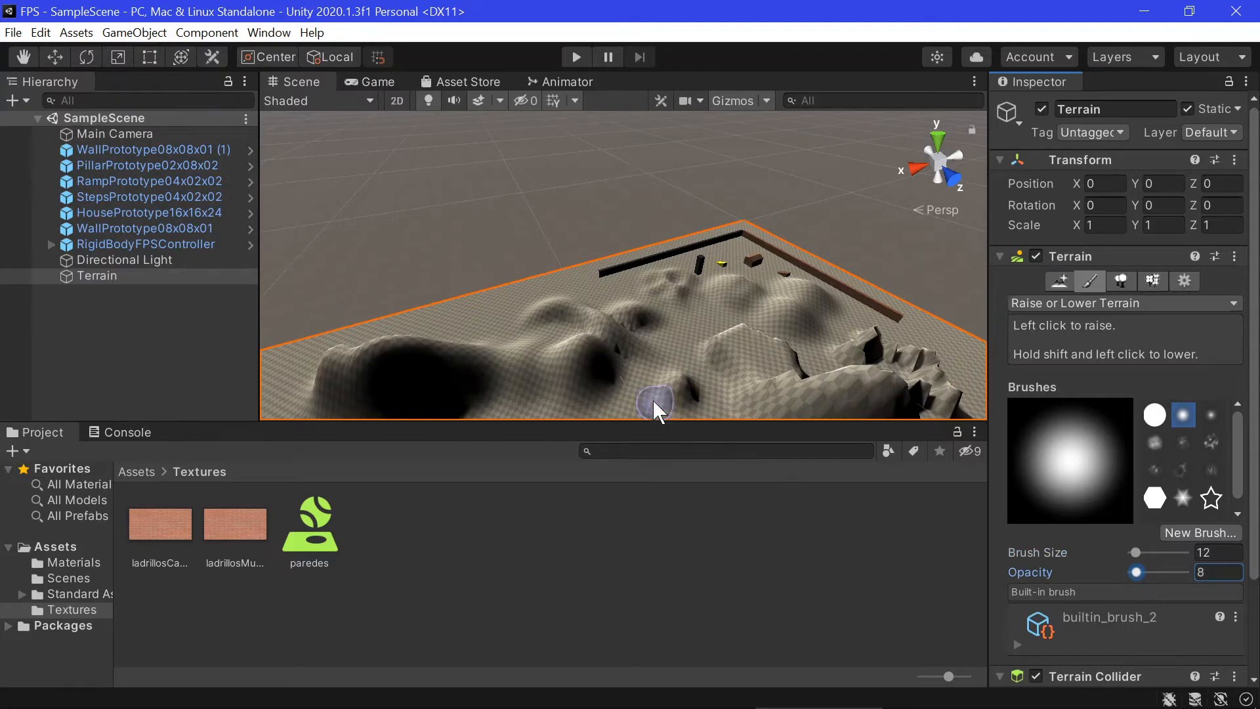
pyautogui.click(670, 353)
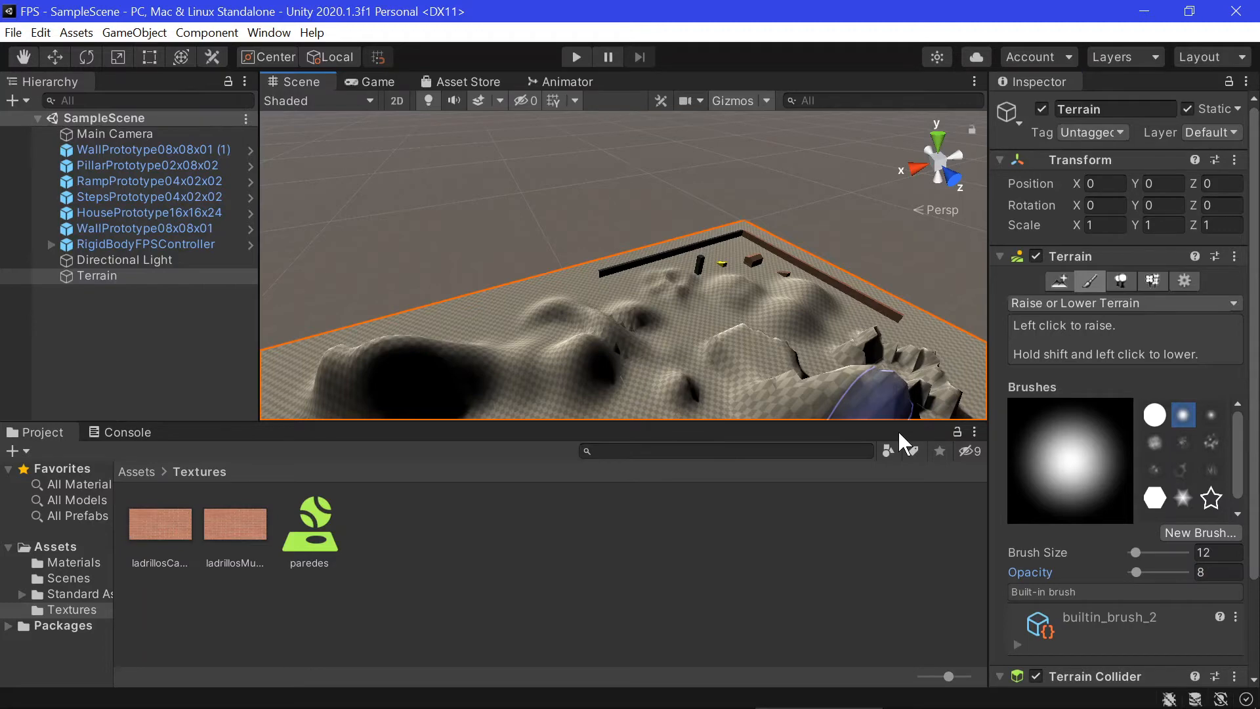
pyautogui.moveTo(1137, 571); pyautogui.dragTo(1145, 572)
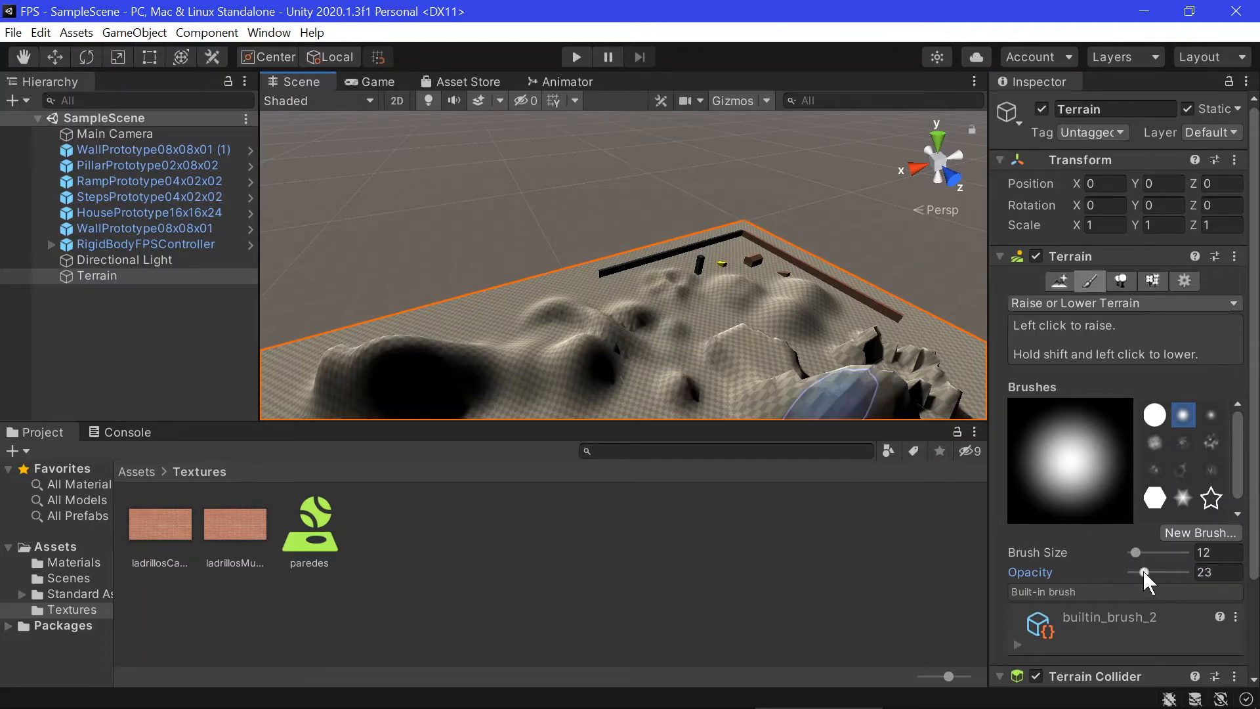
pyautogui.moveTo(1143, 569); pyautogui.dragTo(1156, 573)
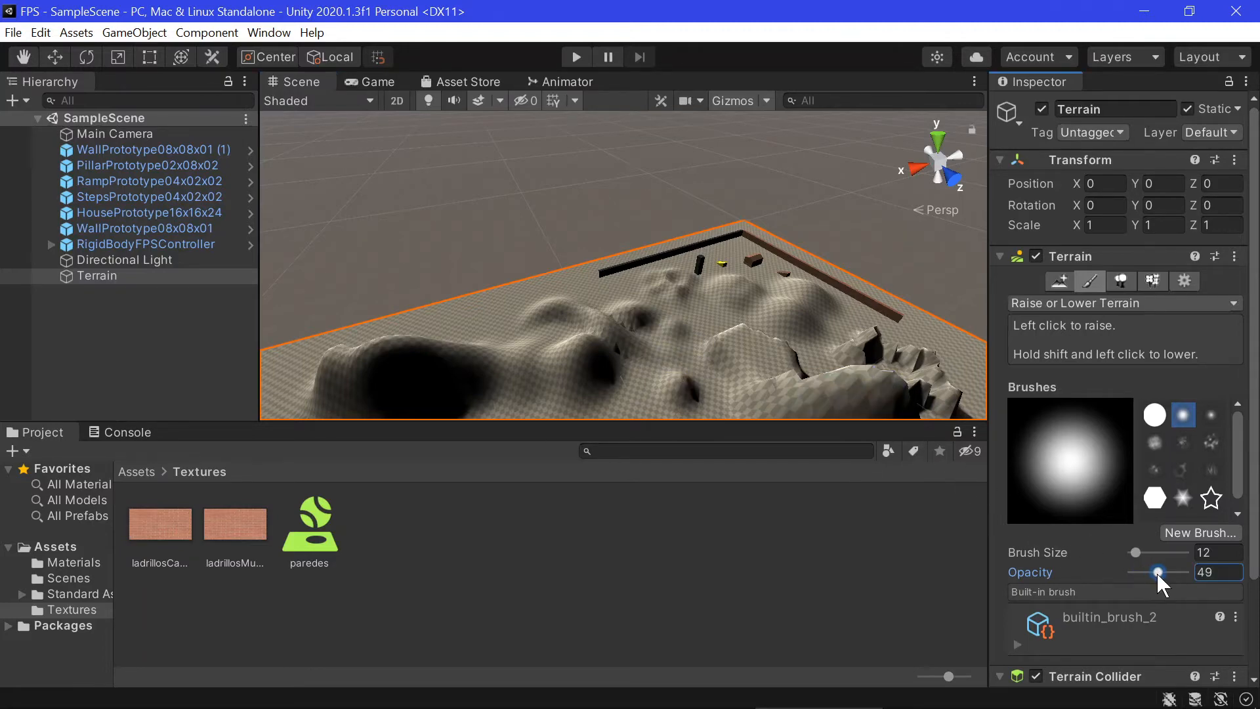
pyautogui.click(705, 322)
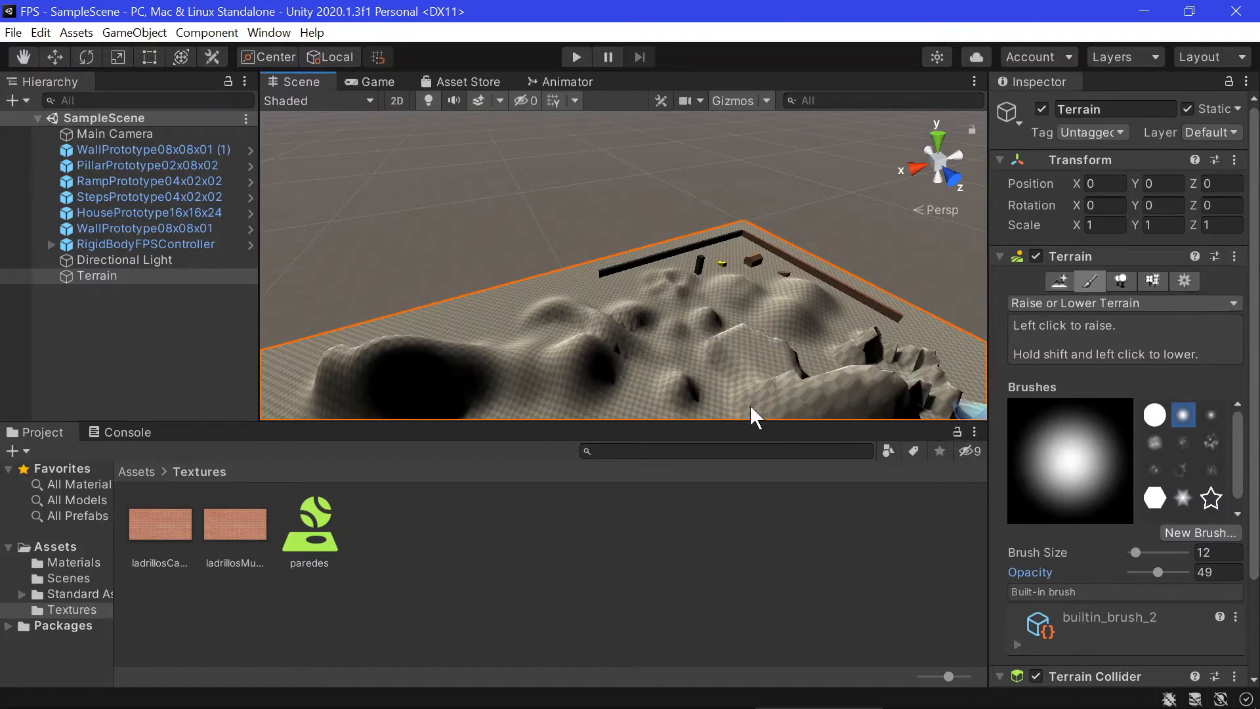
pyautogui.moveTo(677, 379); pyautogui.dragTo(676, 379)
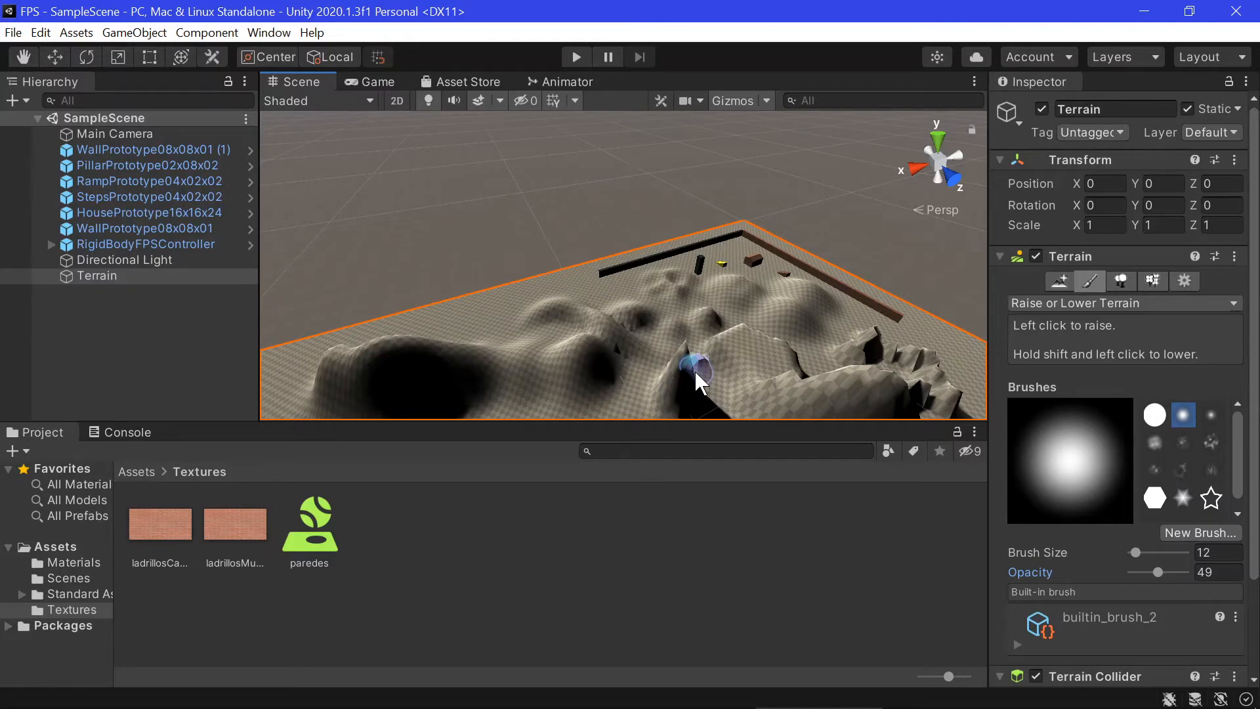
# Smooth the sharp peak, star-shaped ridge and plateau edges with the Smooth Height terrain mode
pyautogui.click(1147, 303)
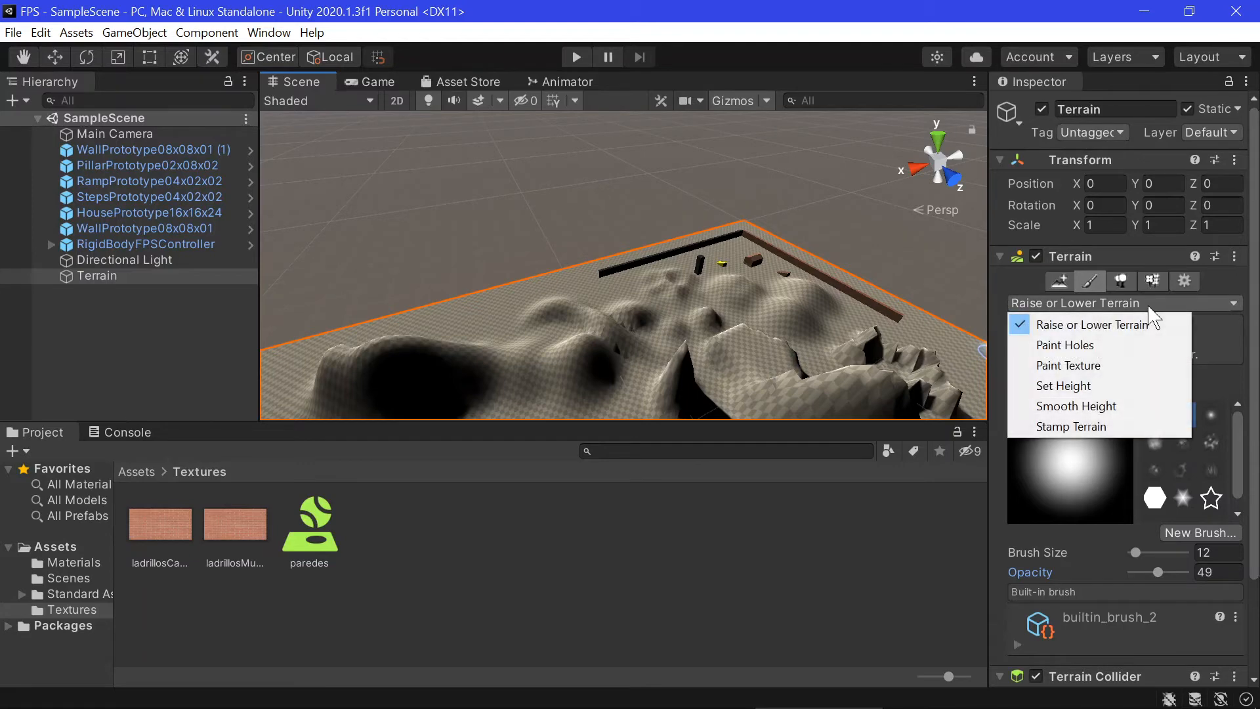
pyautogui.click(1142, 407)
pyautogui.click(681, 369)
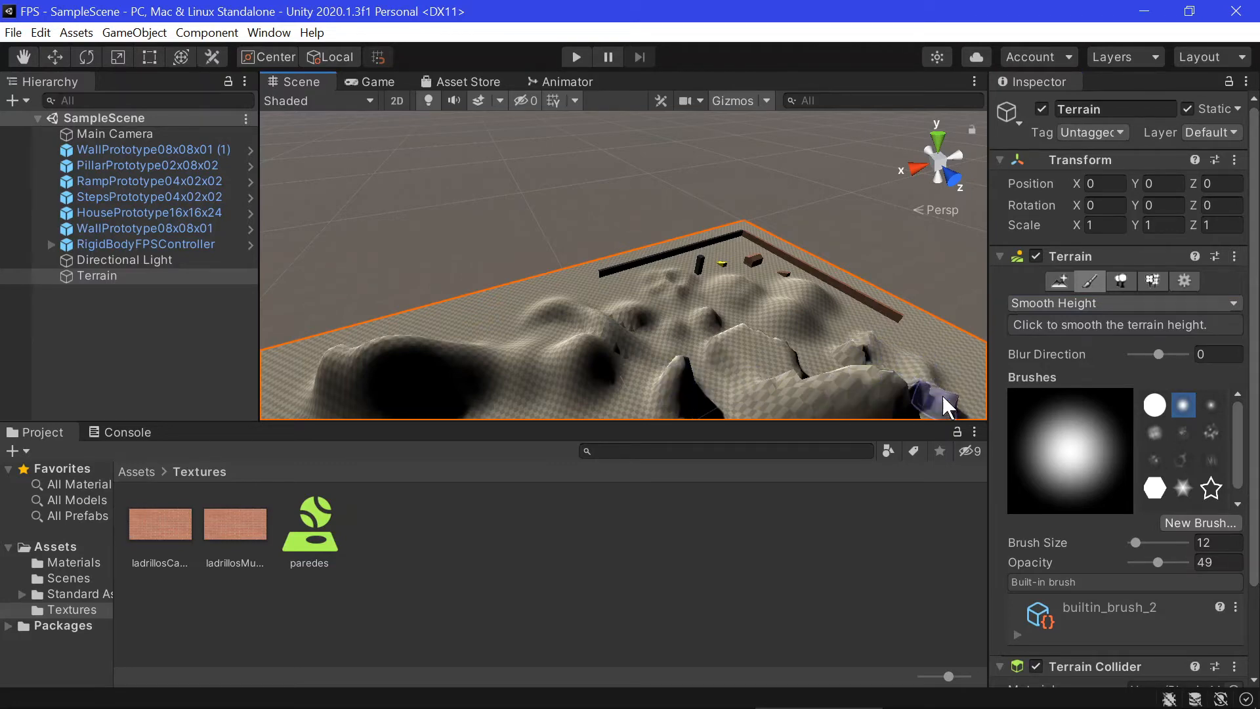
pyautogui.moveTo(815, 384)
pyautogui.mouseDown(button='right')
pyautogui.moveTo(773, 312)
pyautogui.moveTo(829, 281)
pyautogui.mouseUp(button='right')
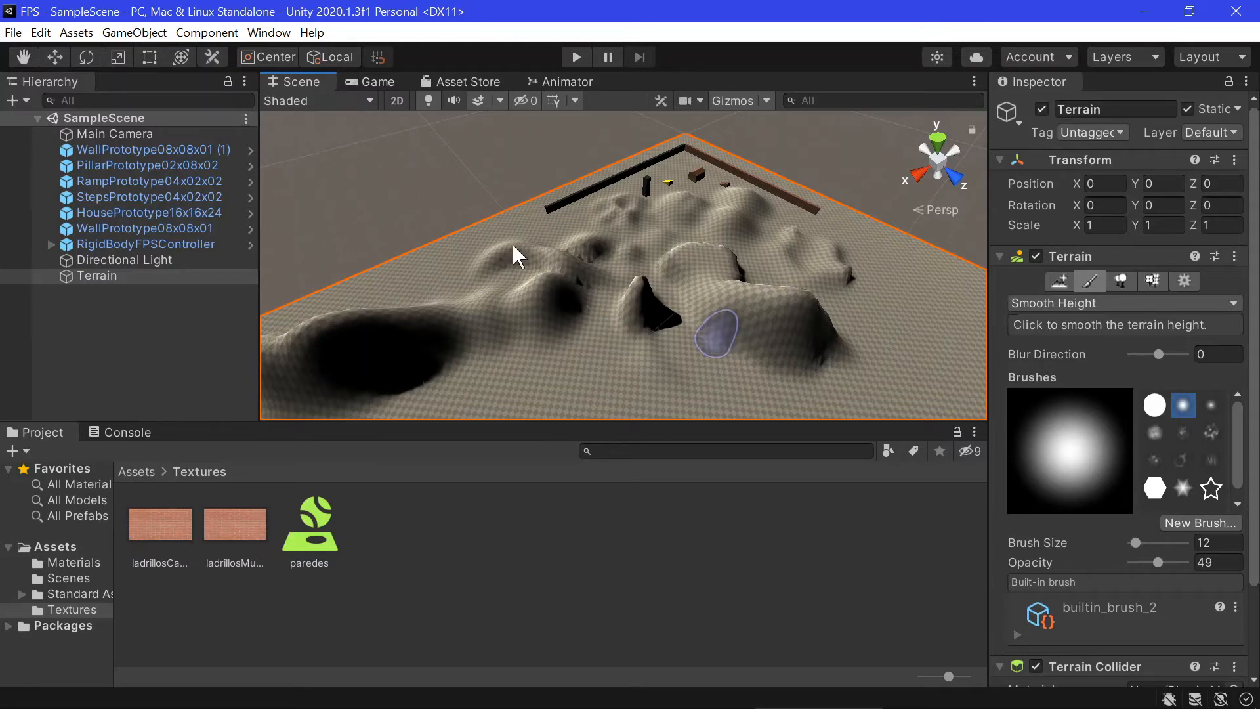
# Open the import contents of Standard Assets (for Unity 2018.4) from the Package Manager and deselect all items
pyautogui.click(269, 32)
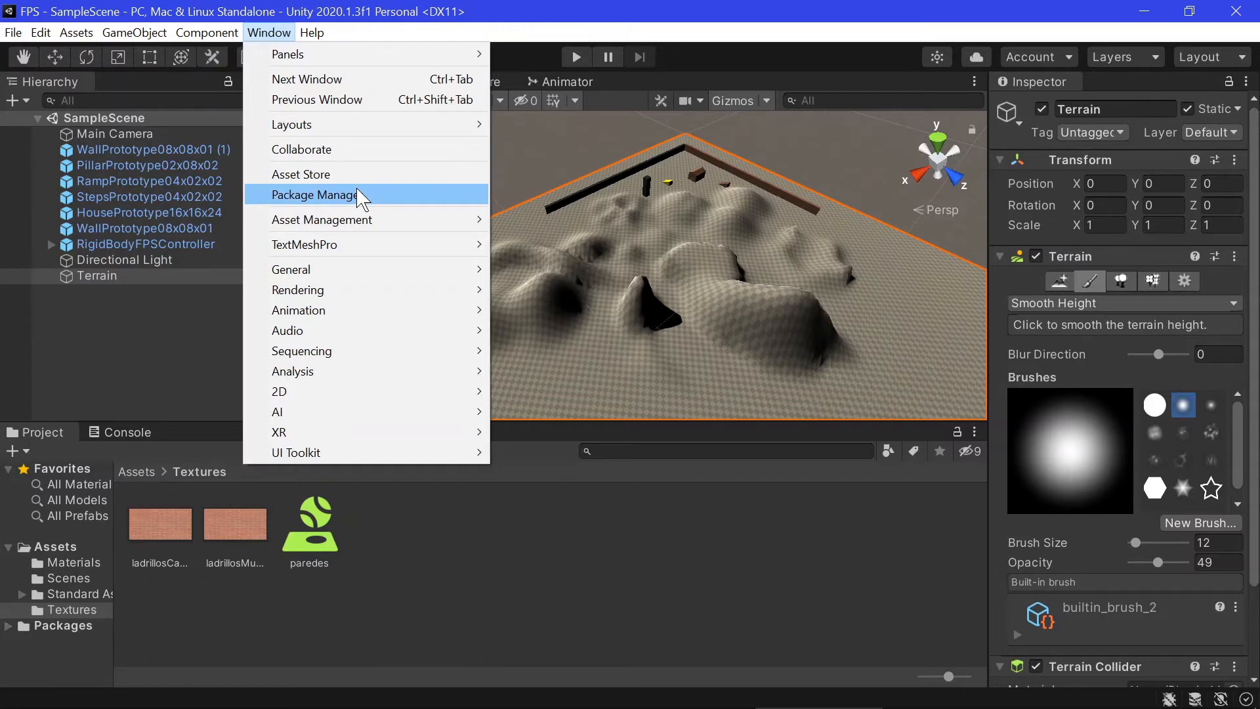
pyautogui.click(355, 218)
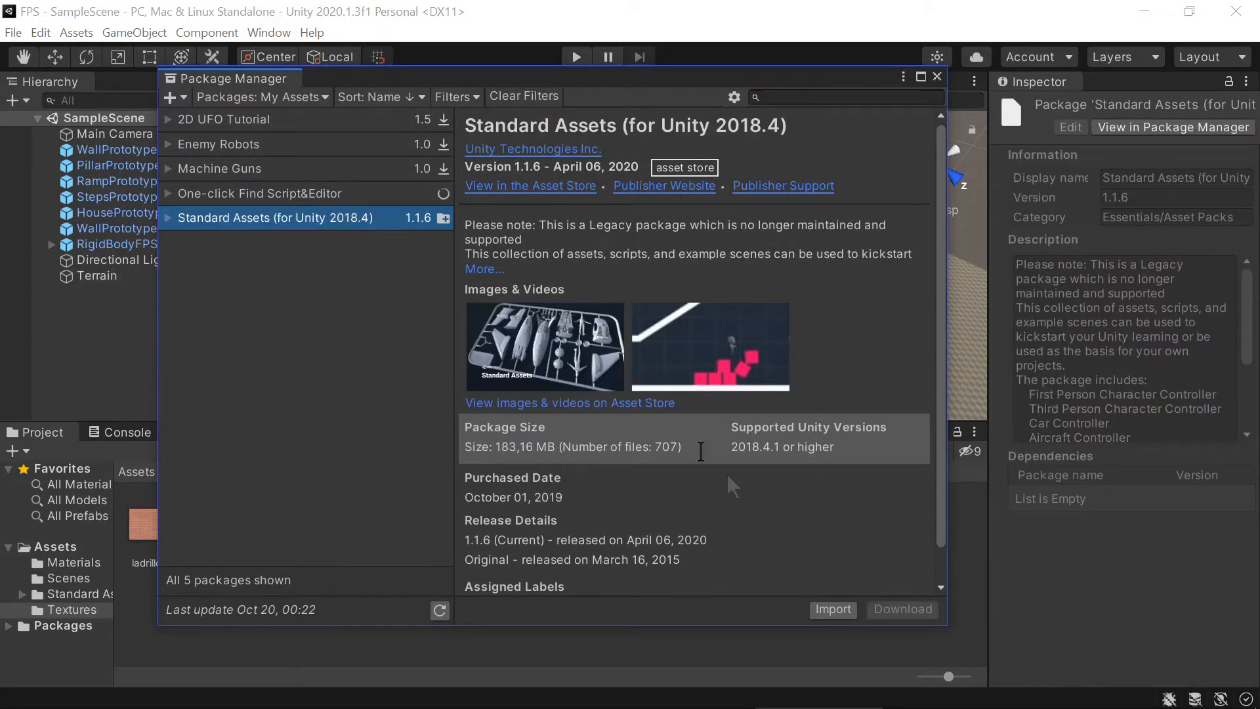
pyautogui.click(830, 610)
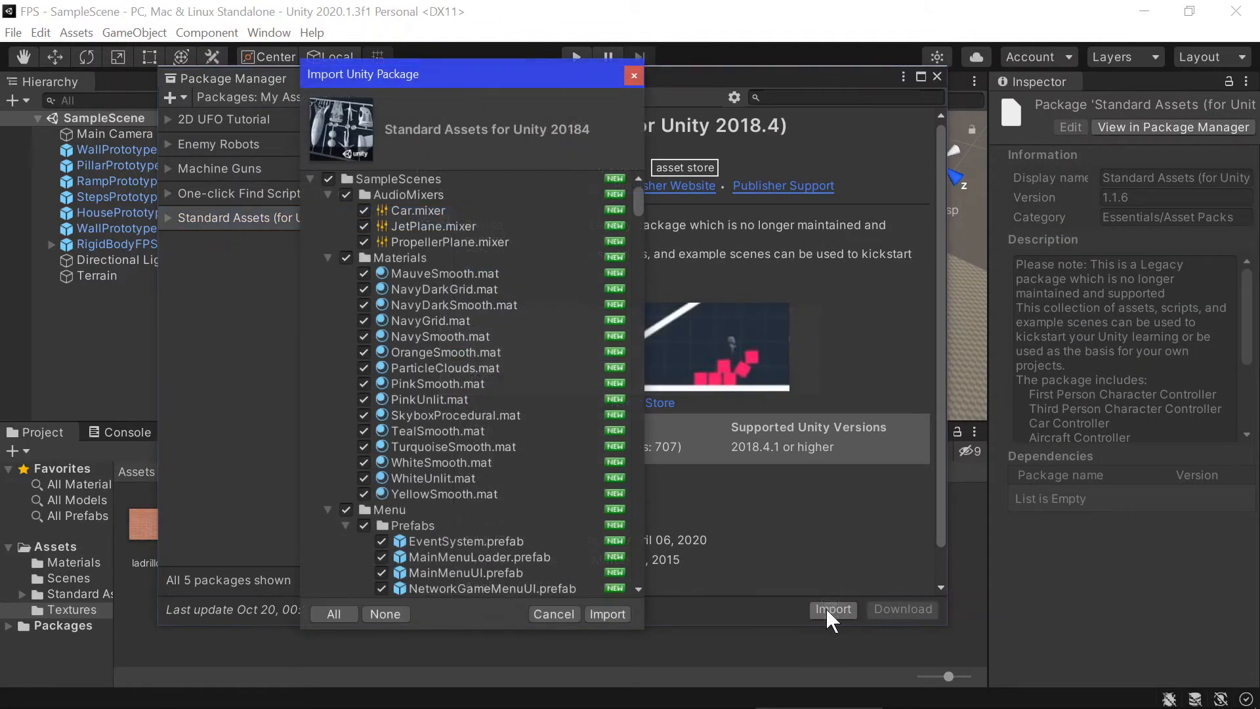
pyautogui.click(391, 608)
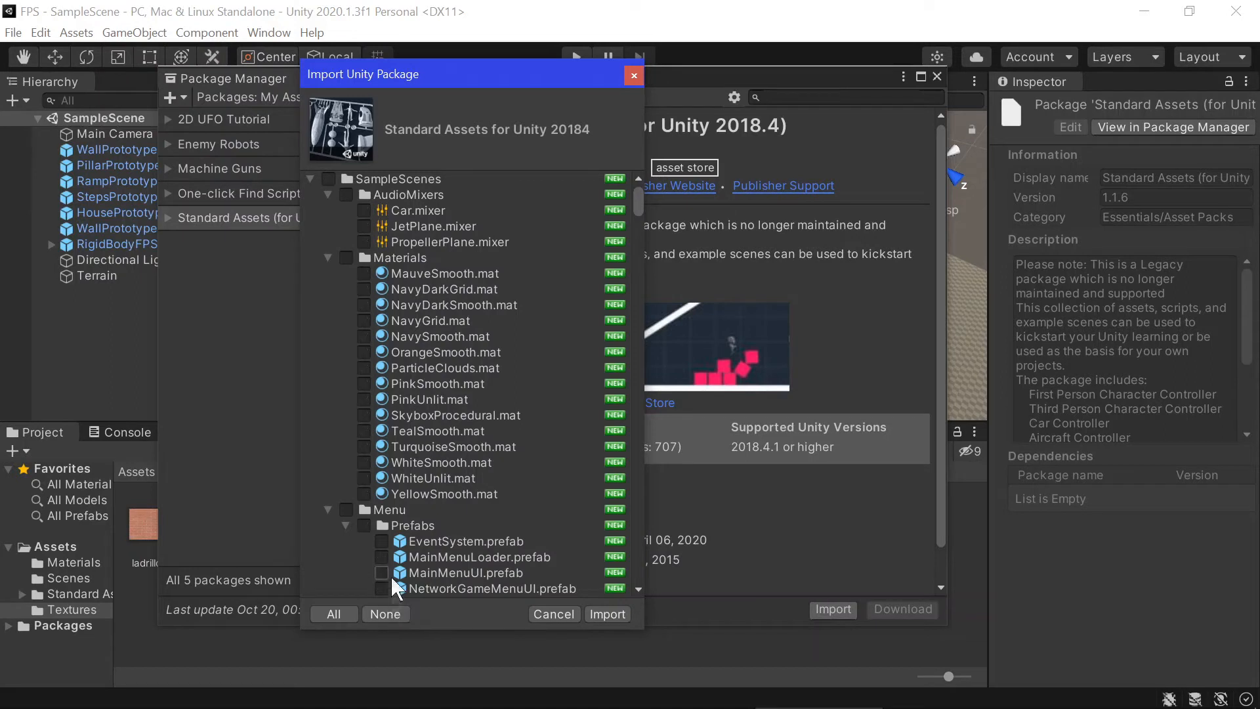
# Collapse SampleScenes and the 2D, Cameras, Characters, CrossPlatformInput, Editor and Effects folders in the import list to reach Environment
pyautogui.click(327, 258)
pyautogui.click(327, 195)
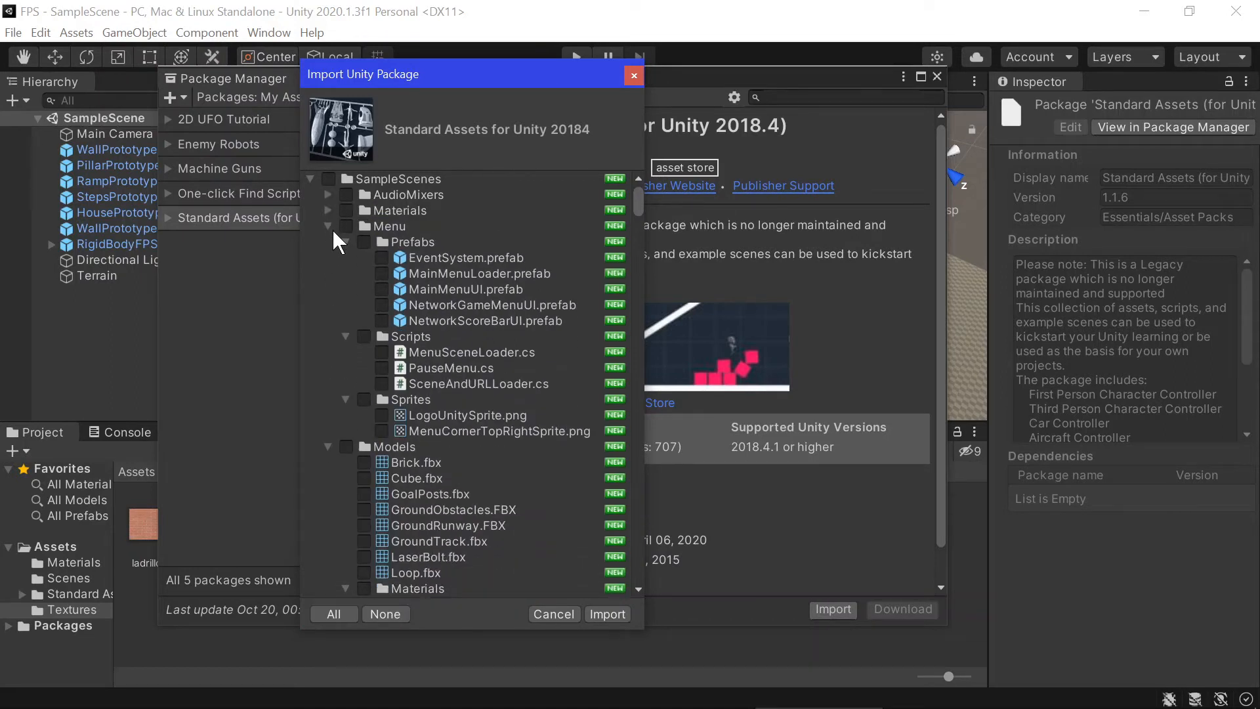
pyautogui.click(328, 226)
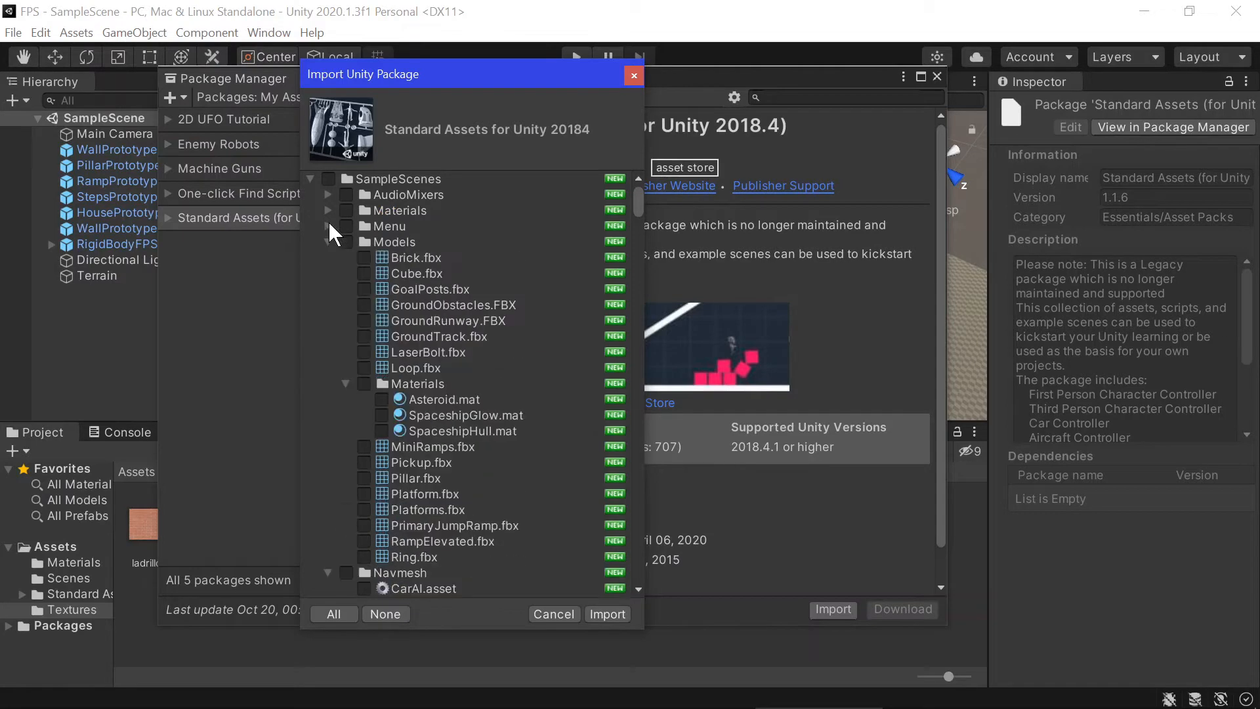
pyautogui.click(309, 180)
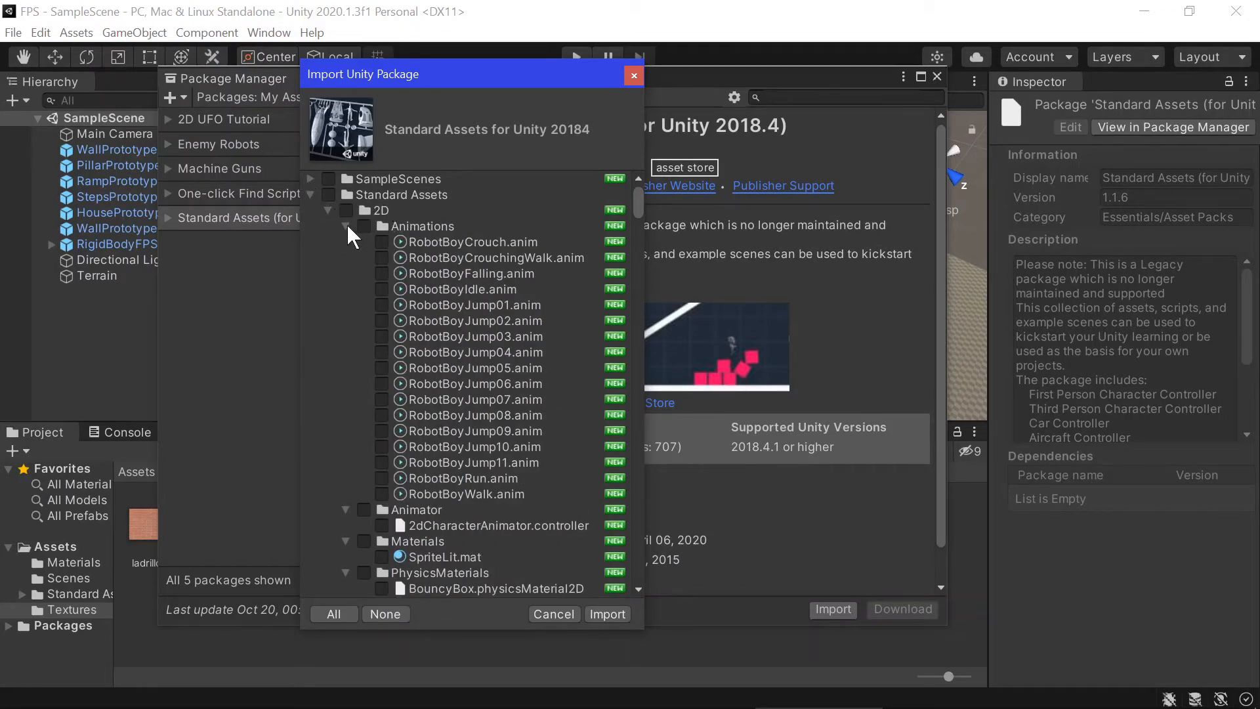
pyautogui.click(328, 210)
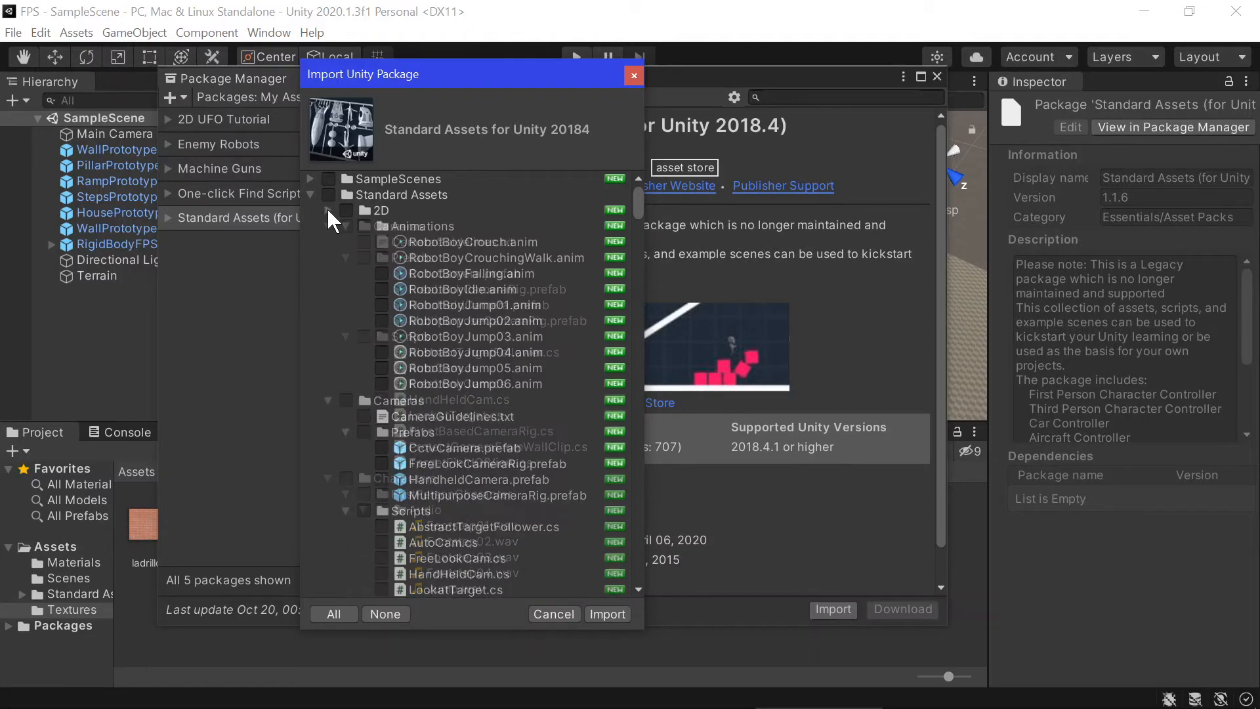
pyautogui.click(328, 227)
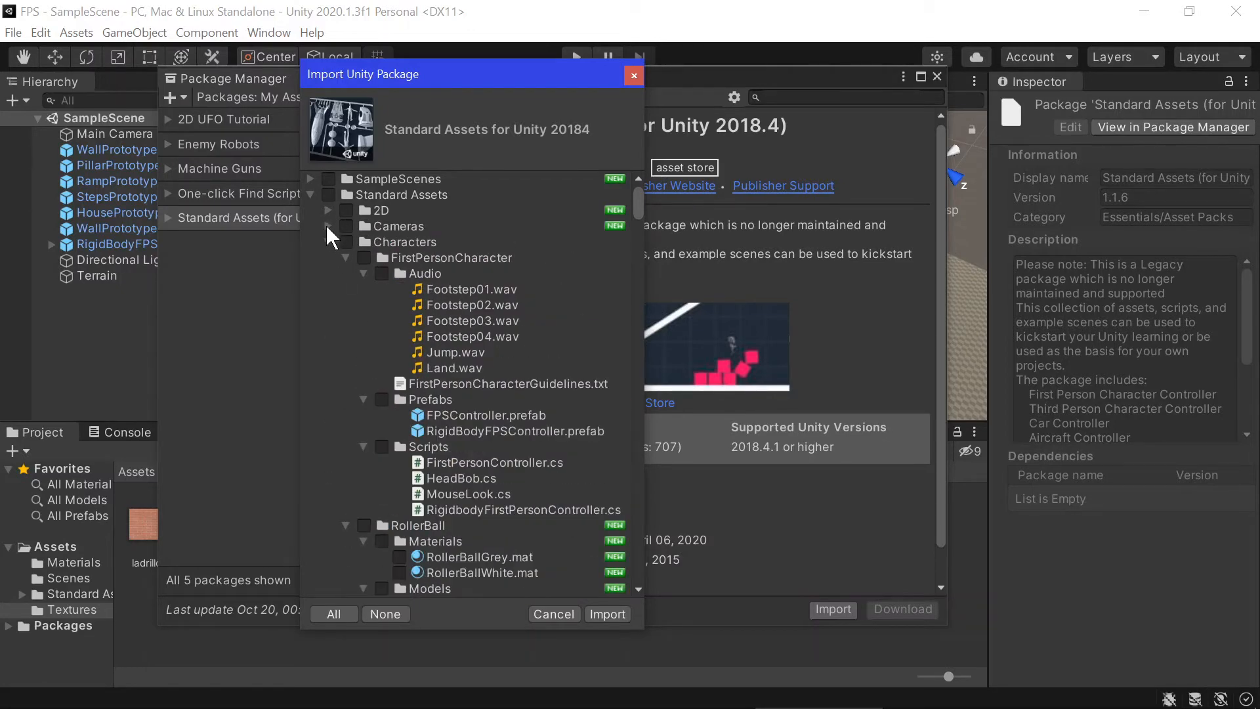
pyautogui.click(329, 241)
pyautogui.click(329, 257)
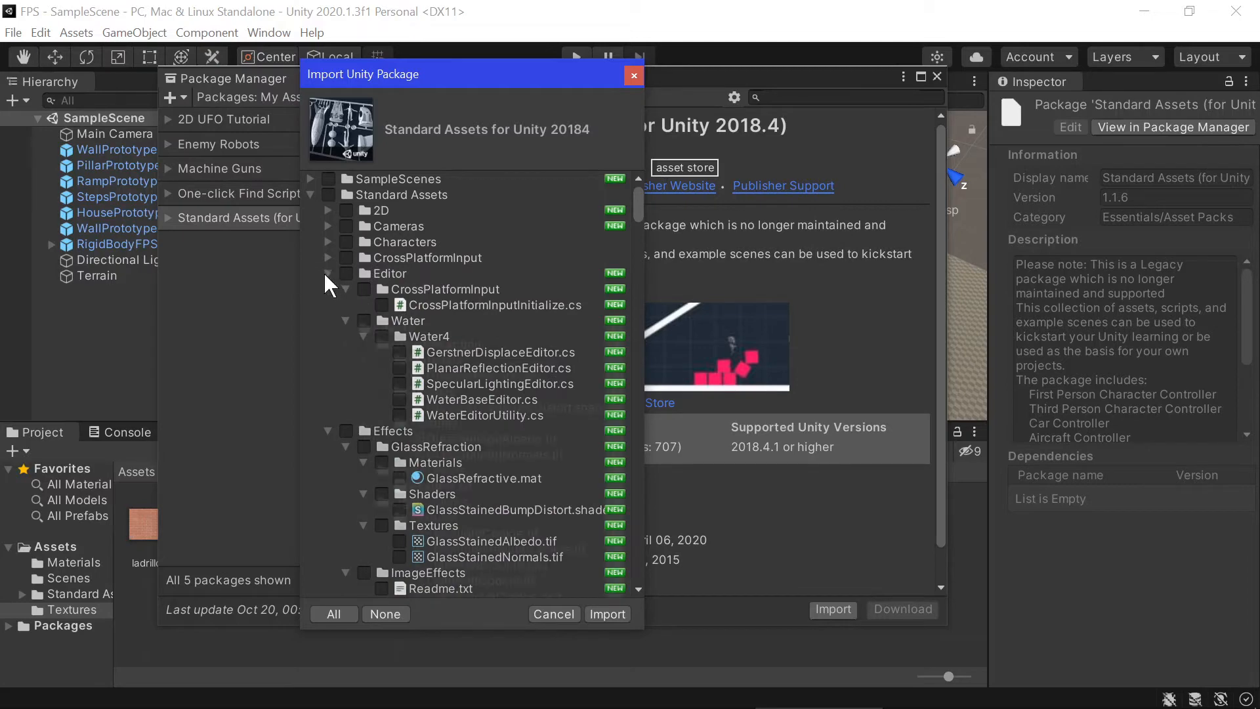
pyautogui.click(327, 273)
pyautogui.click(327, 288)
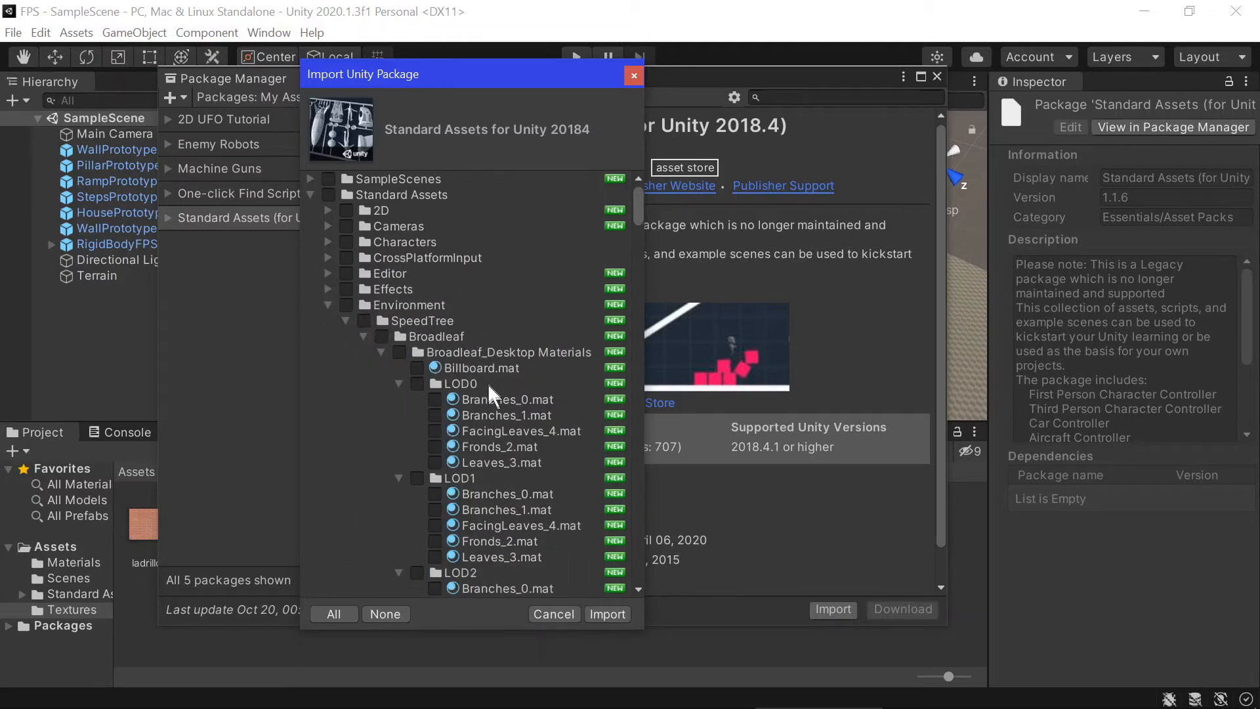
# Import only the SpeedTree and TerrainAssets folders under Environment, and close the Package Manager
pyautogui.click(345, 320)
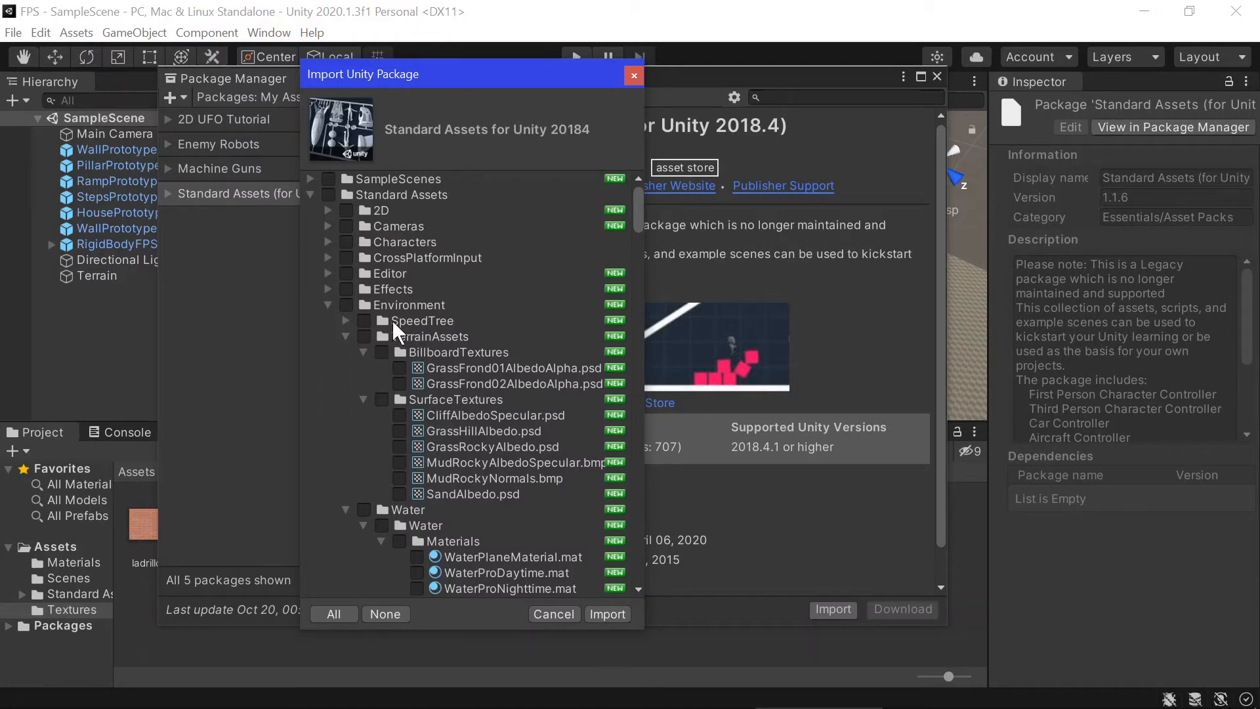
pyautogui.click(366, 320)
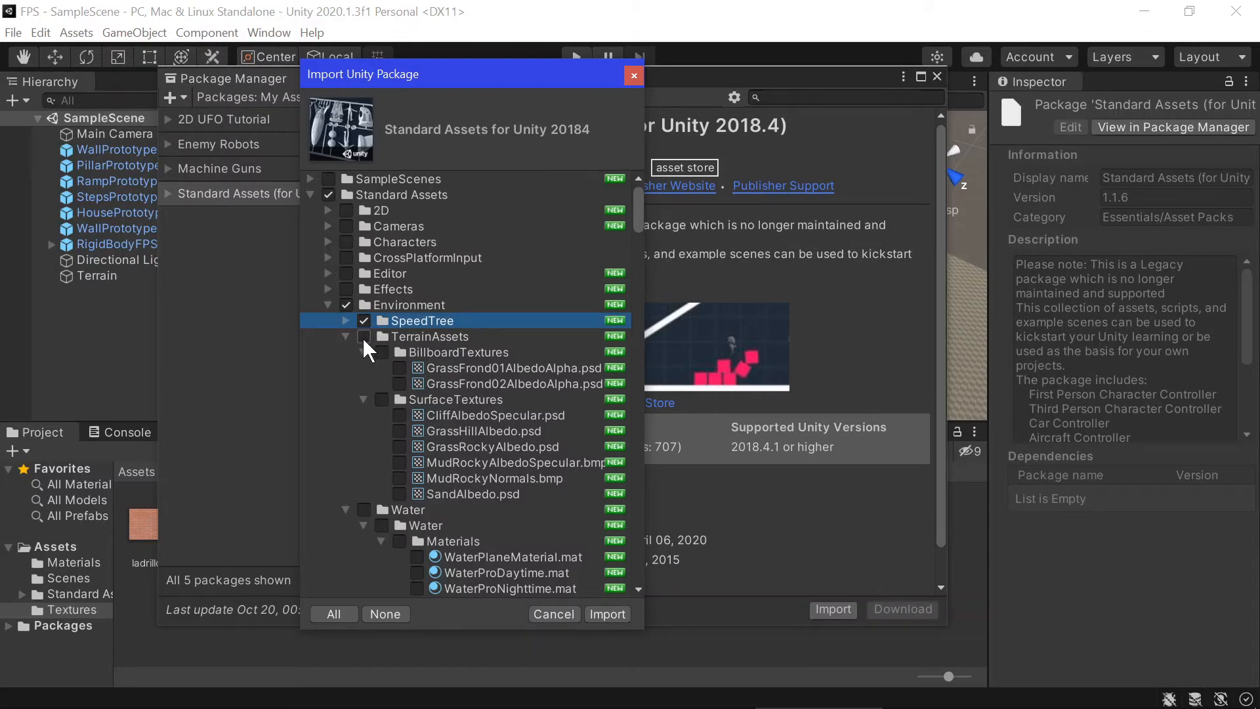
pyautogui.click(363, 336)
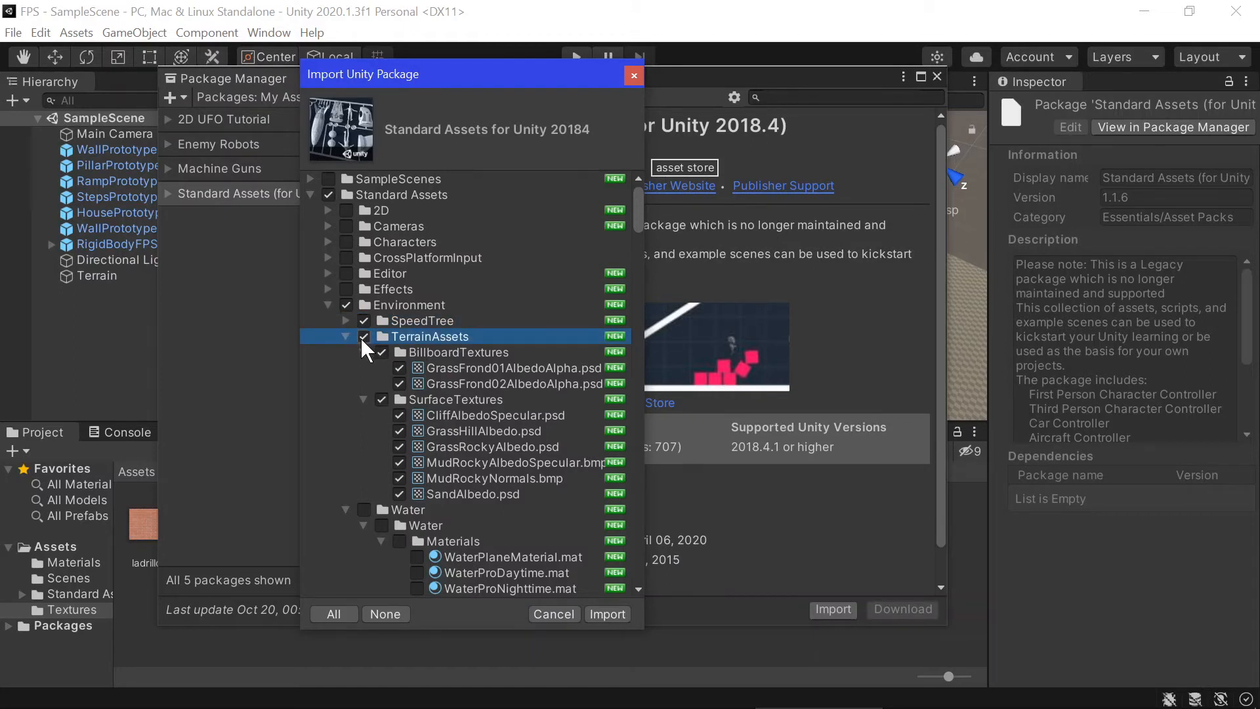
pyautogui.click(605, 612)
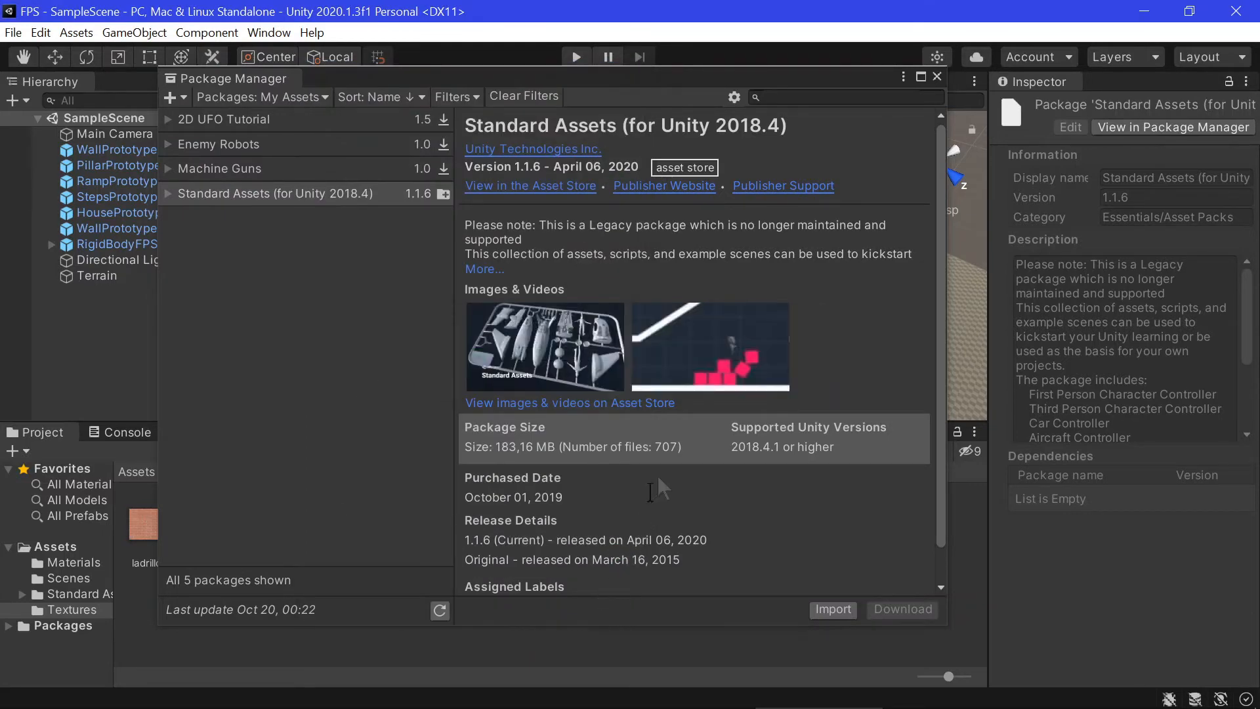
pyautogui.click(937, 76)
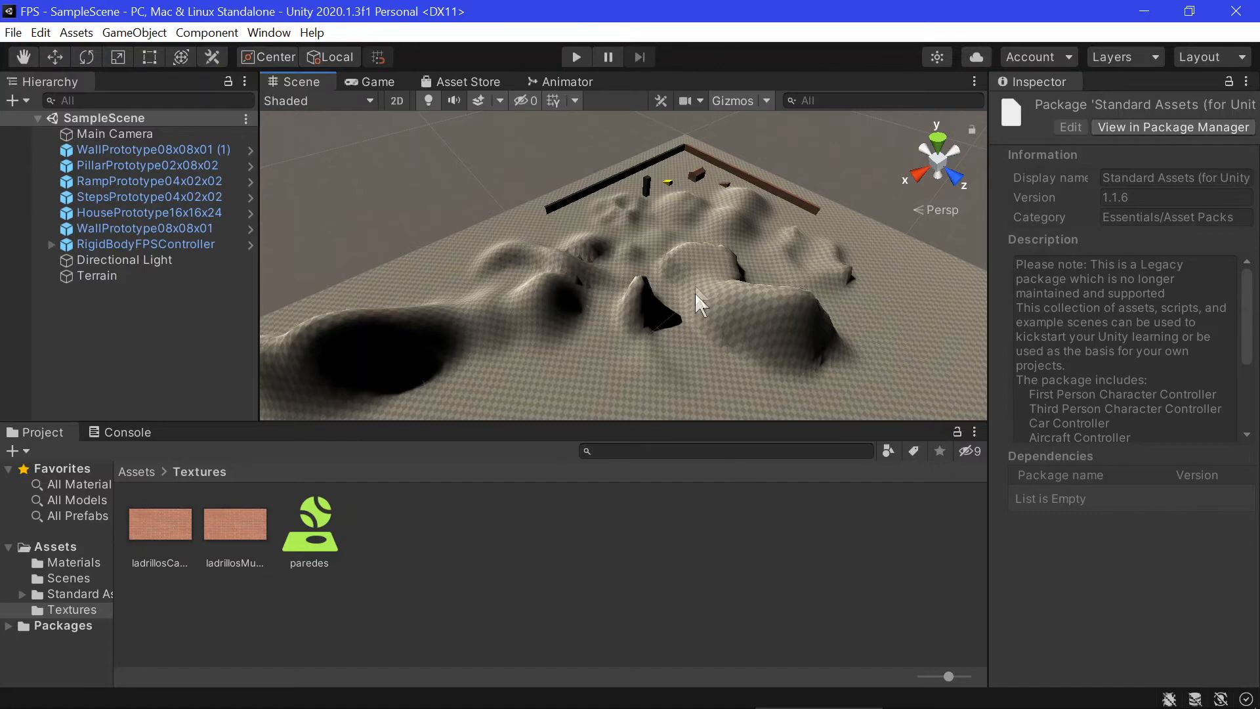
# Select the terrain in the area around the house prototype and switch its paint mode to Paint Texture
pyautogui.doubleClick(203, 212)
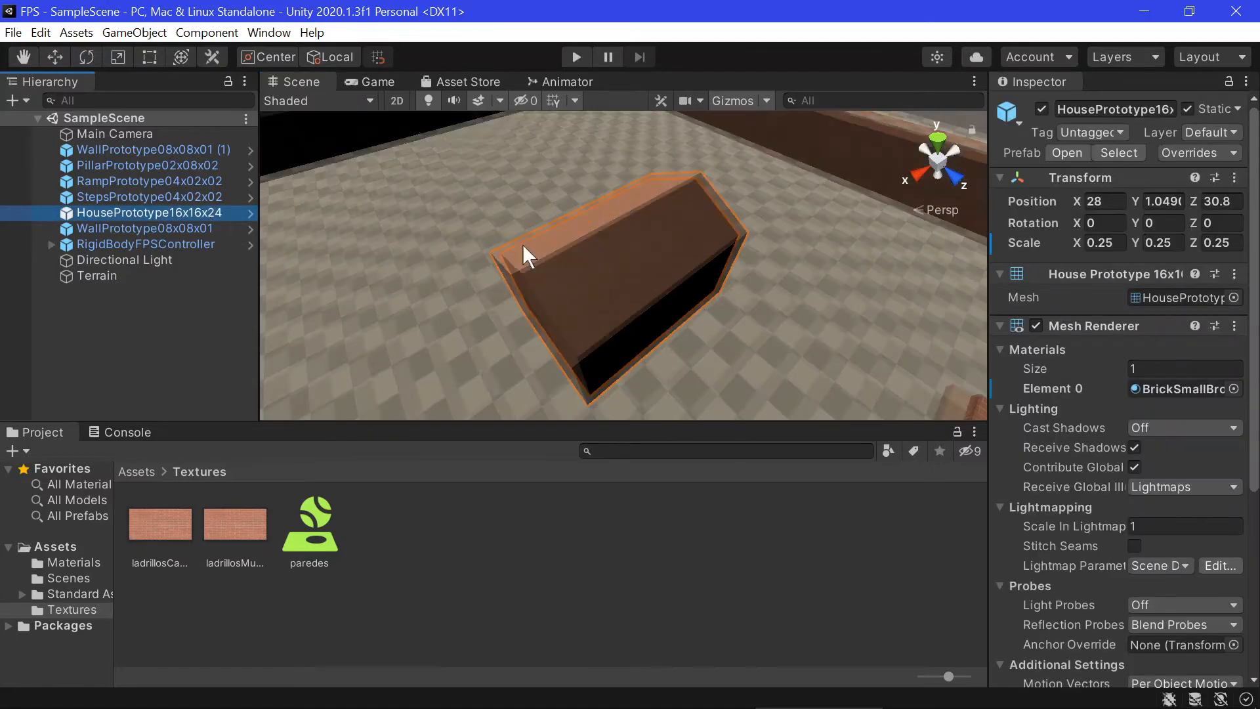
pyautogui.moveTo(537, 230); pyautogui.dragTo(694, 308, button='right')
pyautogui.press('s')
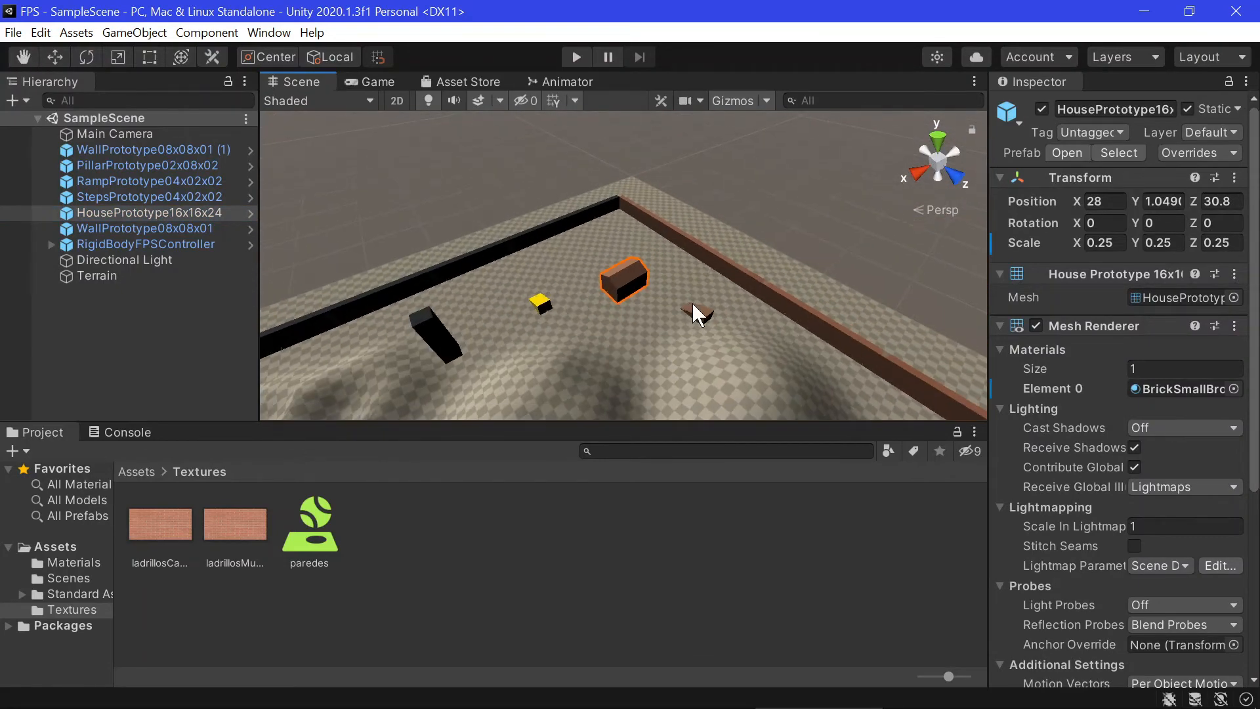
pyautogui.click(654, 332)
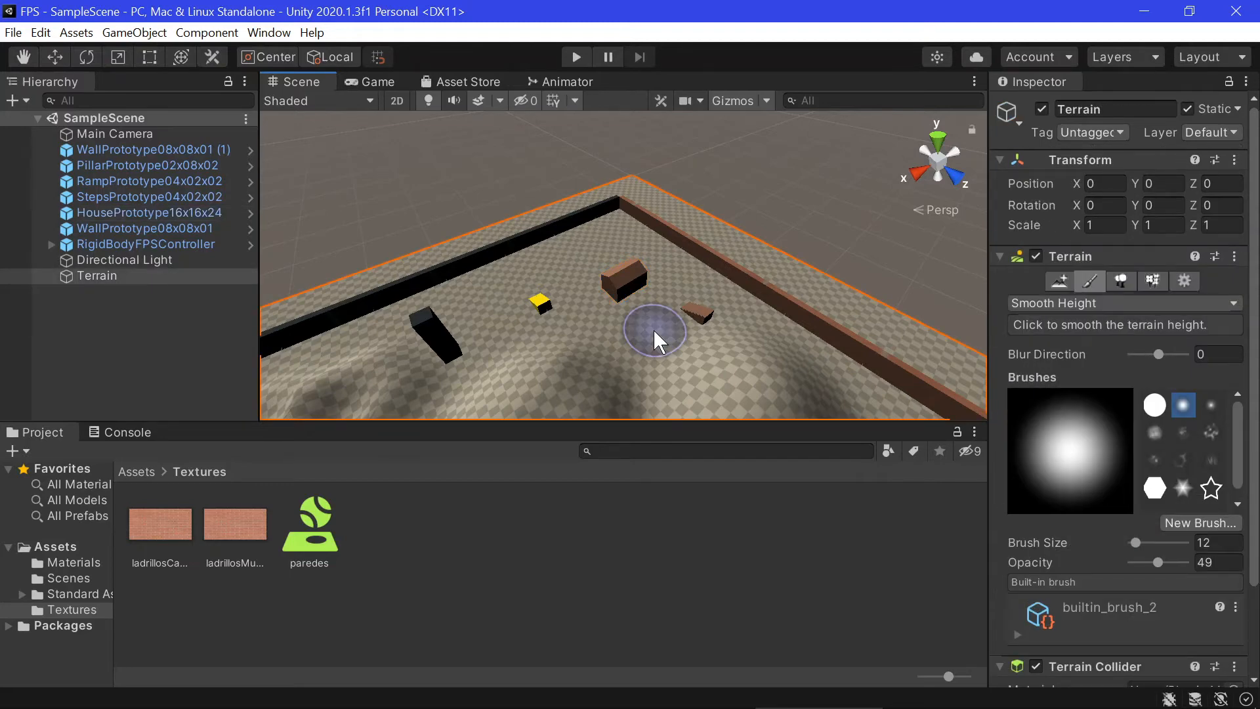
pyautogui.click(1054, 303)
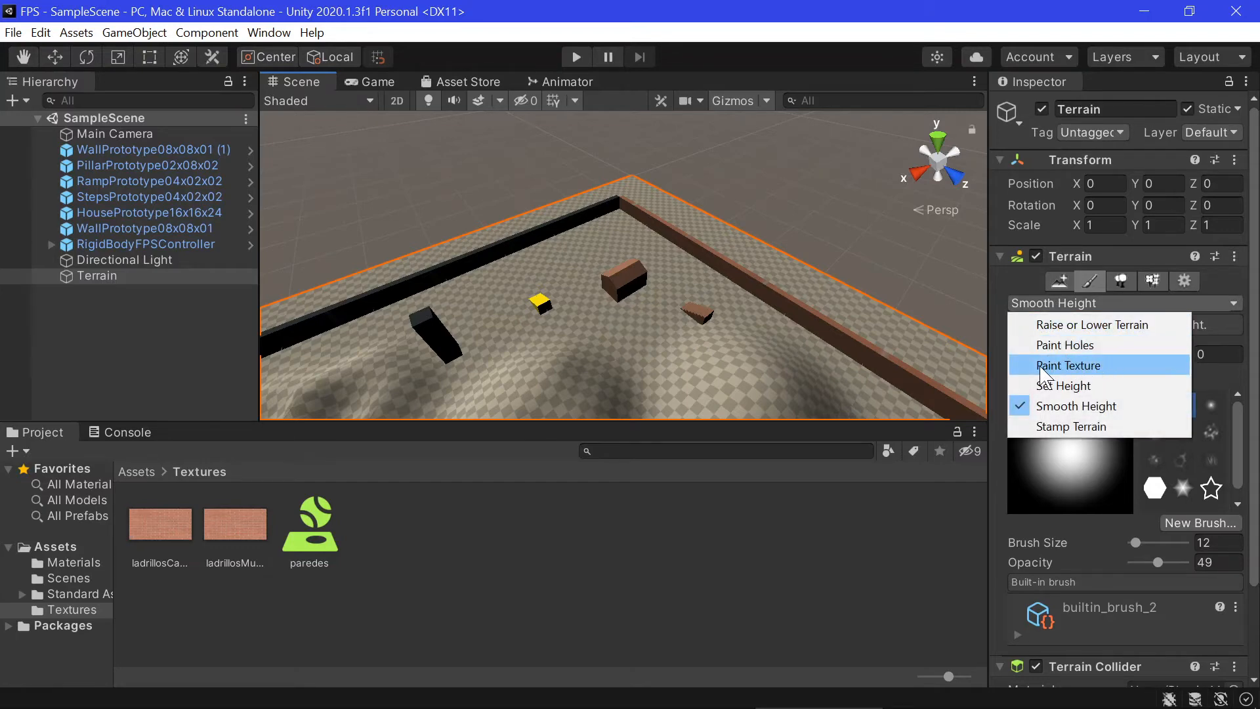
pyautogui.click(1104, 367)
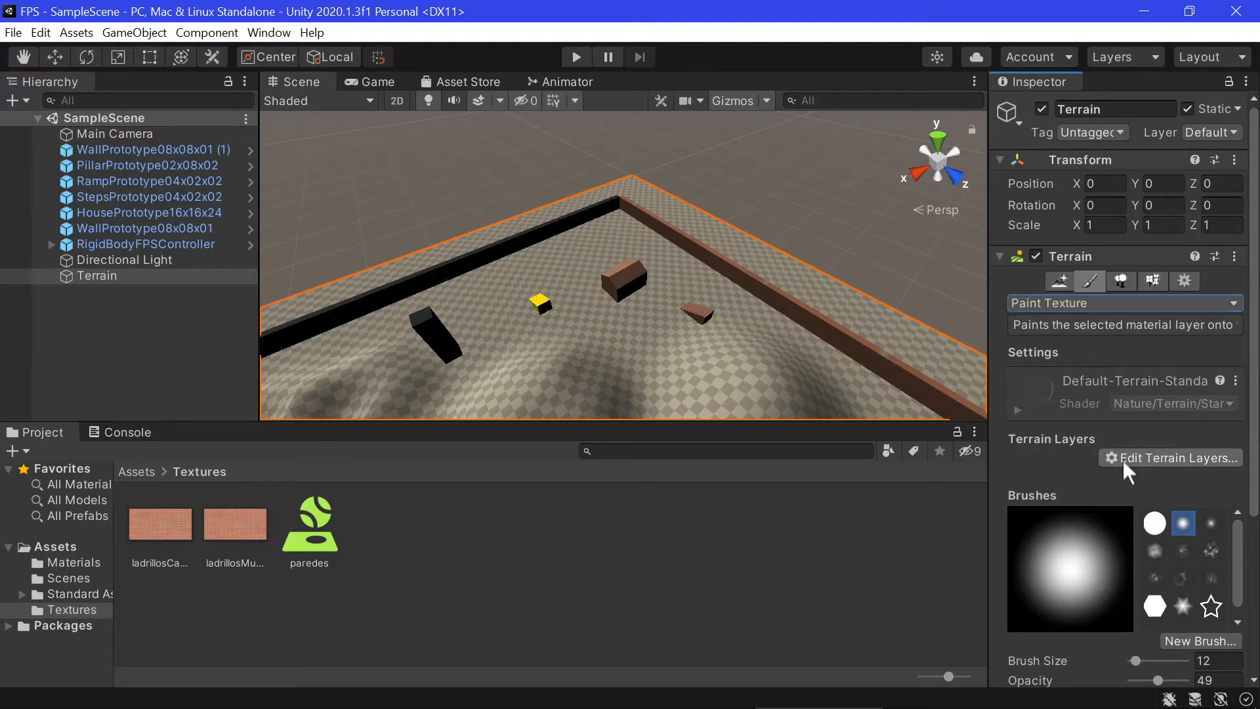
# Create a terrain layer that uses the GrassHillAlbedo texture
pyautogui.click(1159, 457)
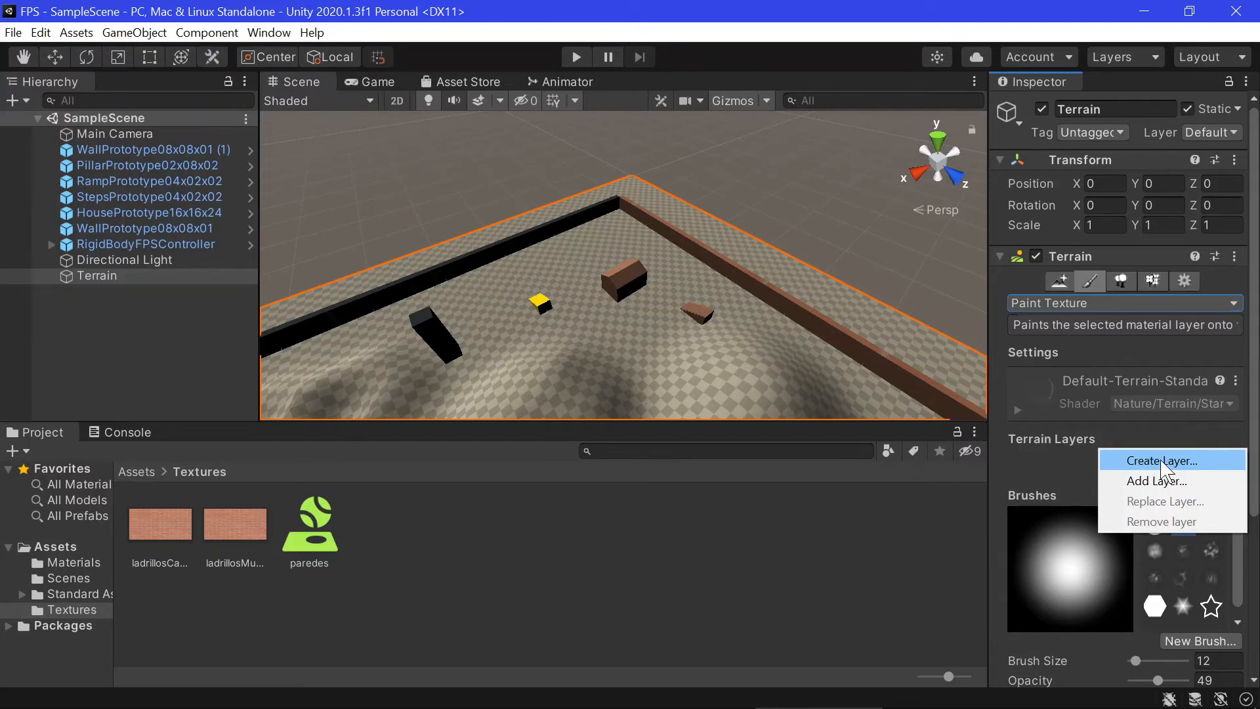
pyautogui.click(1162, 462)
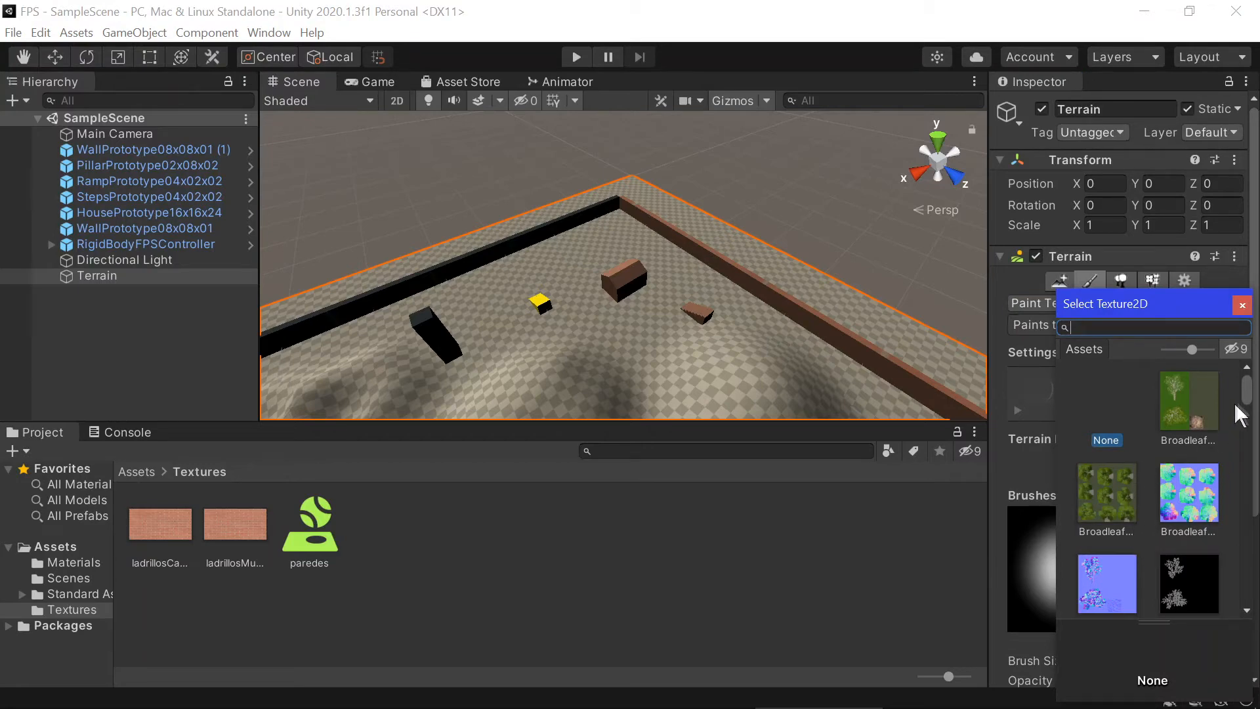
pyautogui.moveTo(1247, 394); pyautogui.dragTo(1250, 509)
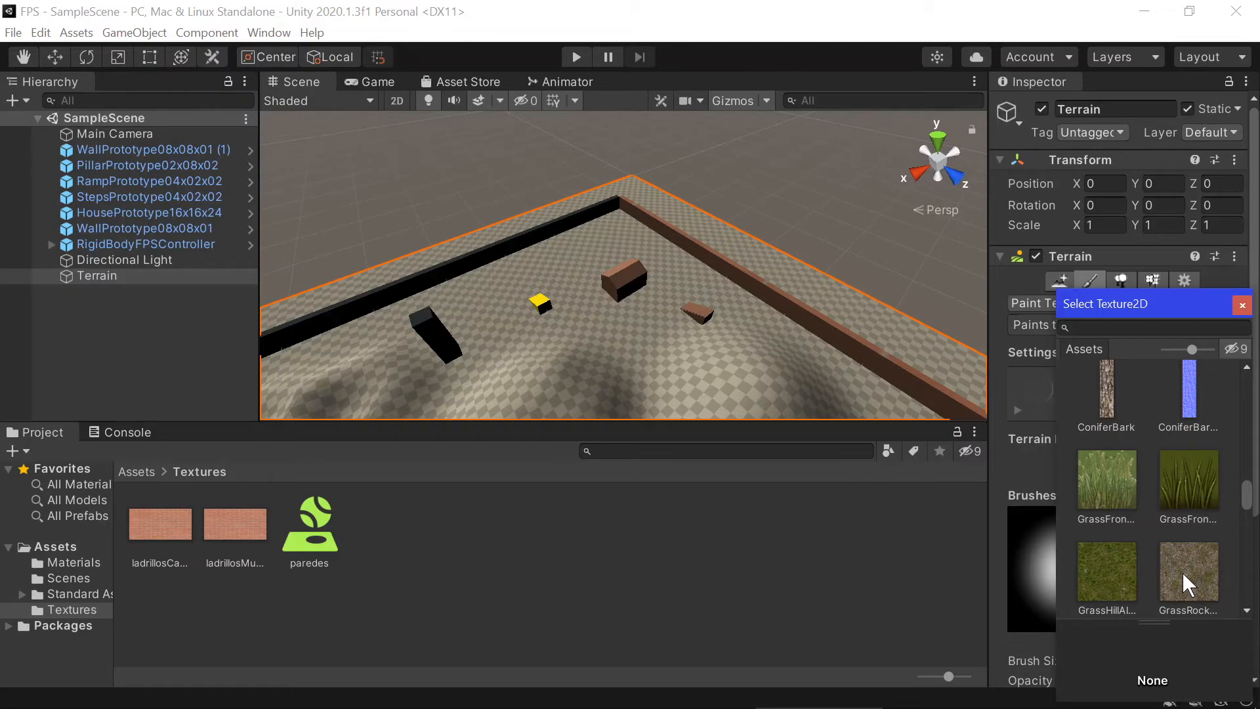
pyautogui.click(1120, 571)
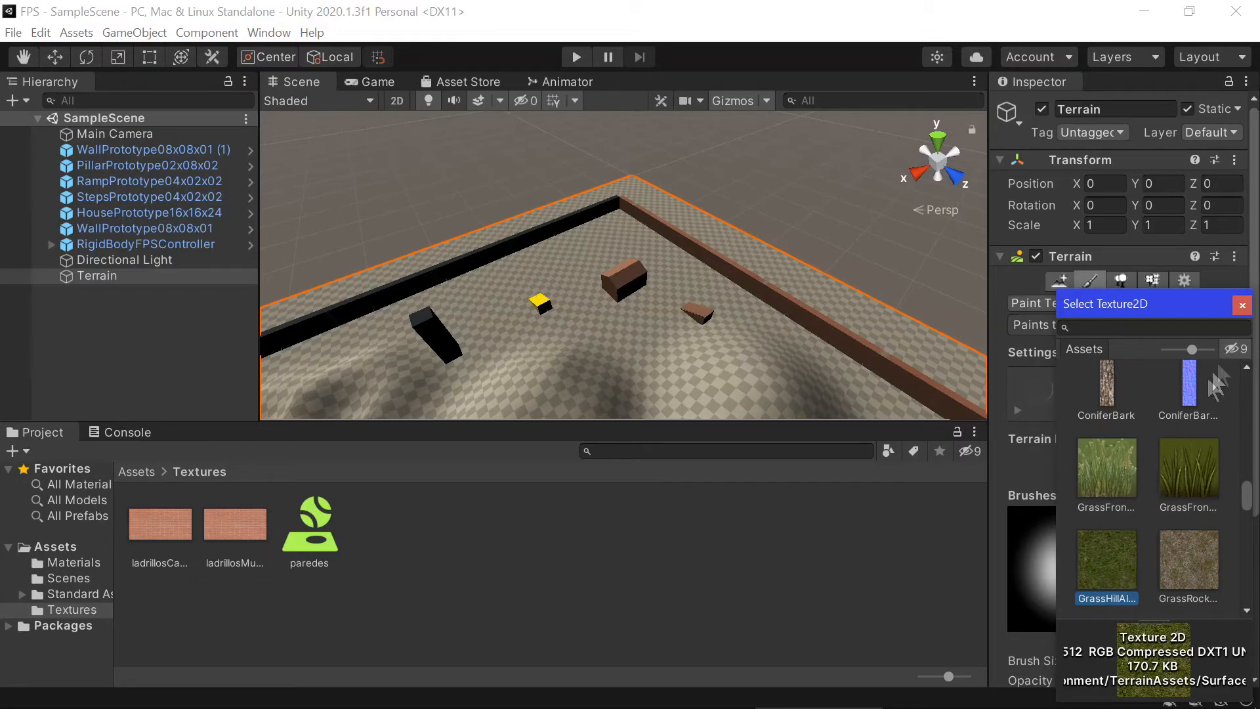
pyautogui.click(1241, 306)
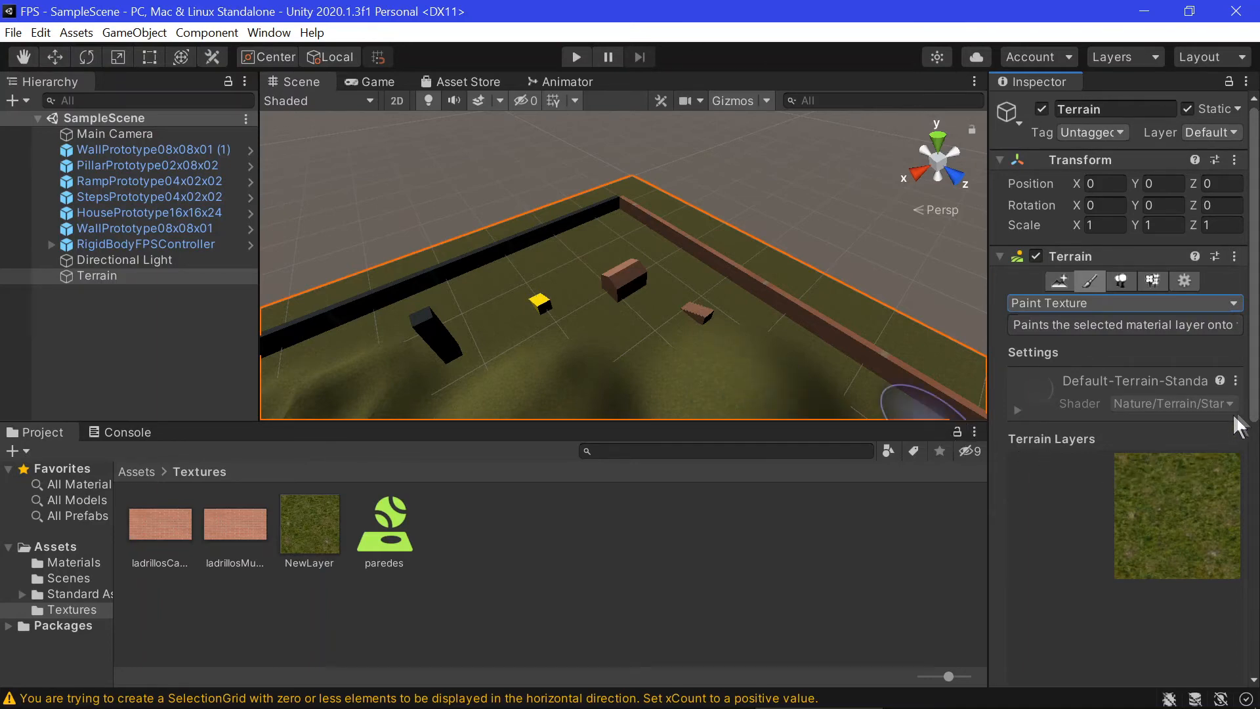
# Select the new grass terrain layer and review its texture maps, tiling and brush settings
pyautogui.scroll(-7, 1240, 460)
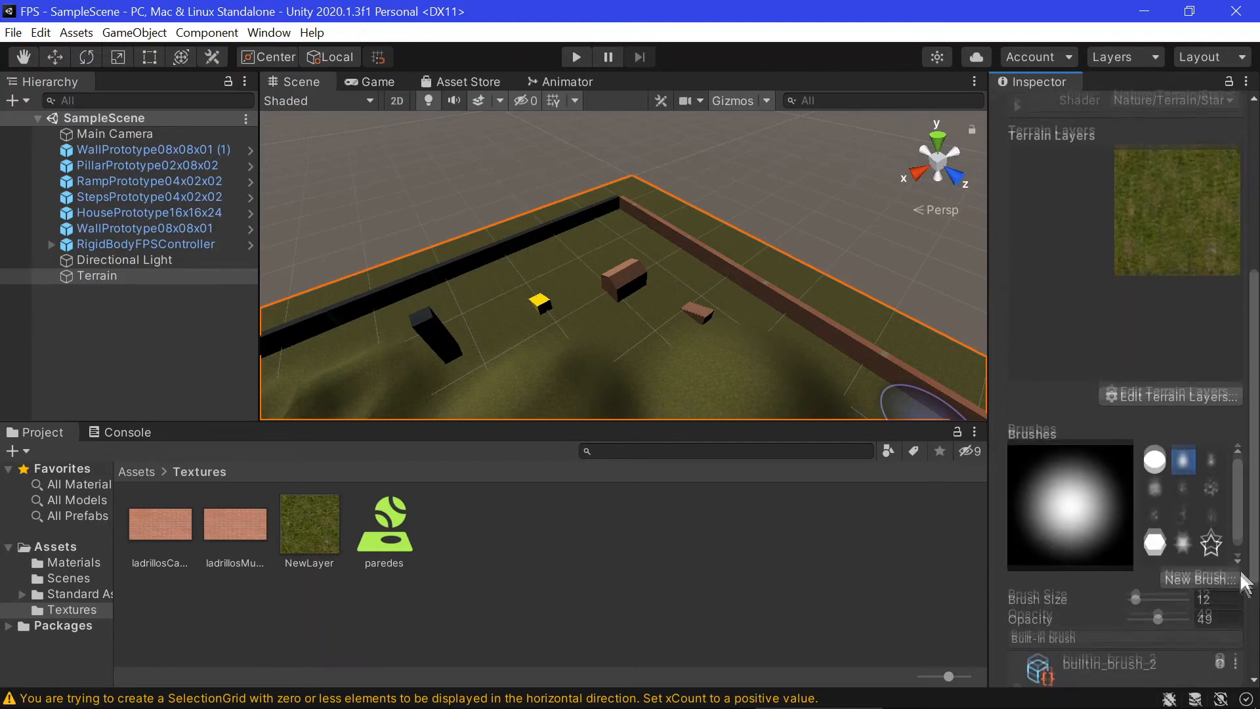
pyautogui.moveTo(1241, 573); pyautogui.dragTo(1235, 593)
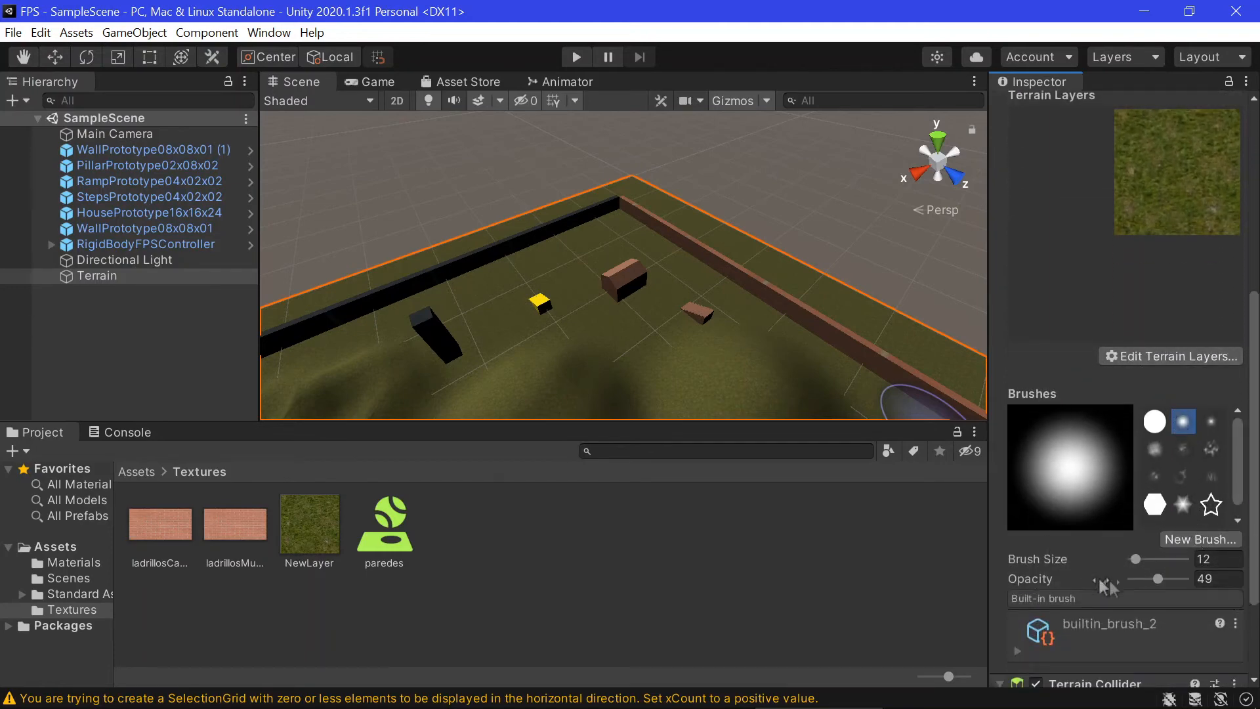
pyautogui.scroll(1, 1102, 552)
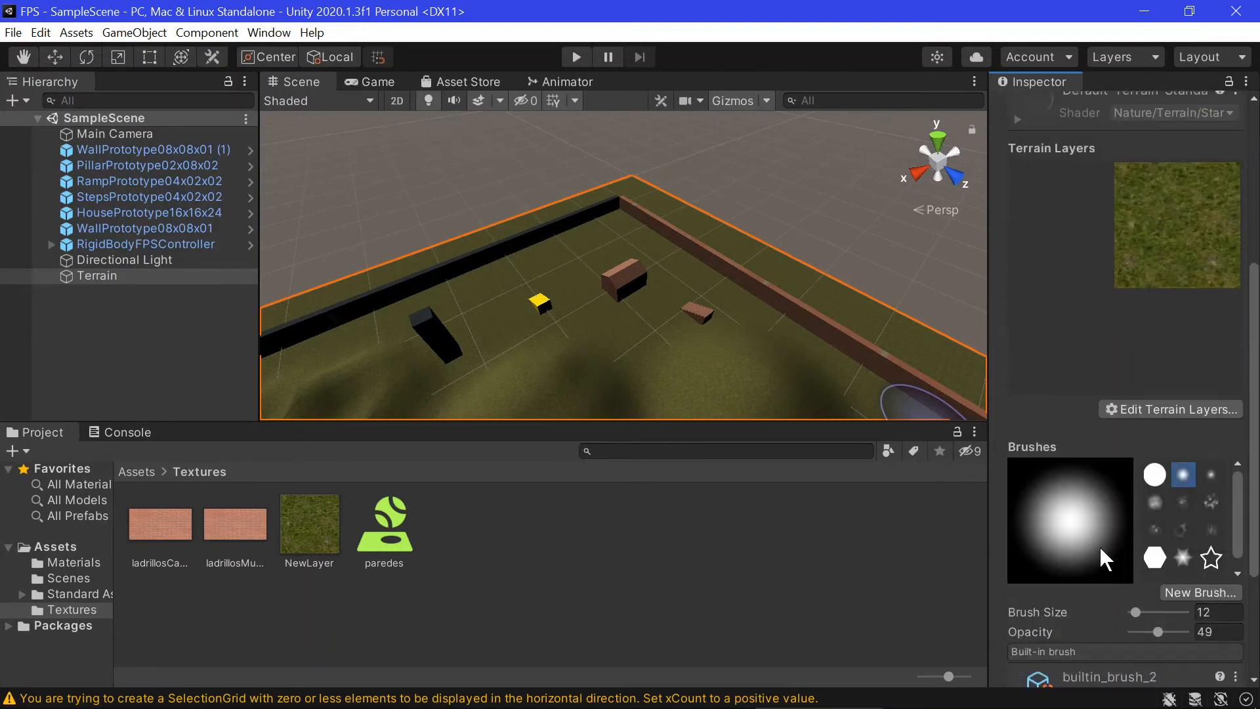
pyautogui.moveTo(1253, 552); pyautogui.dragTo(1252, 602)
pyautogui.scroll(2, 1251, 602)
pyautogui.click(1153, 260)
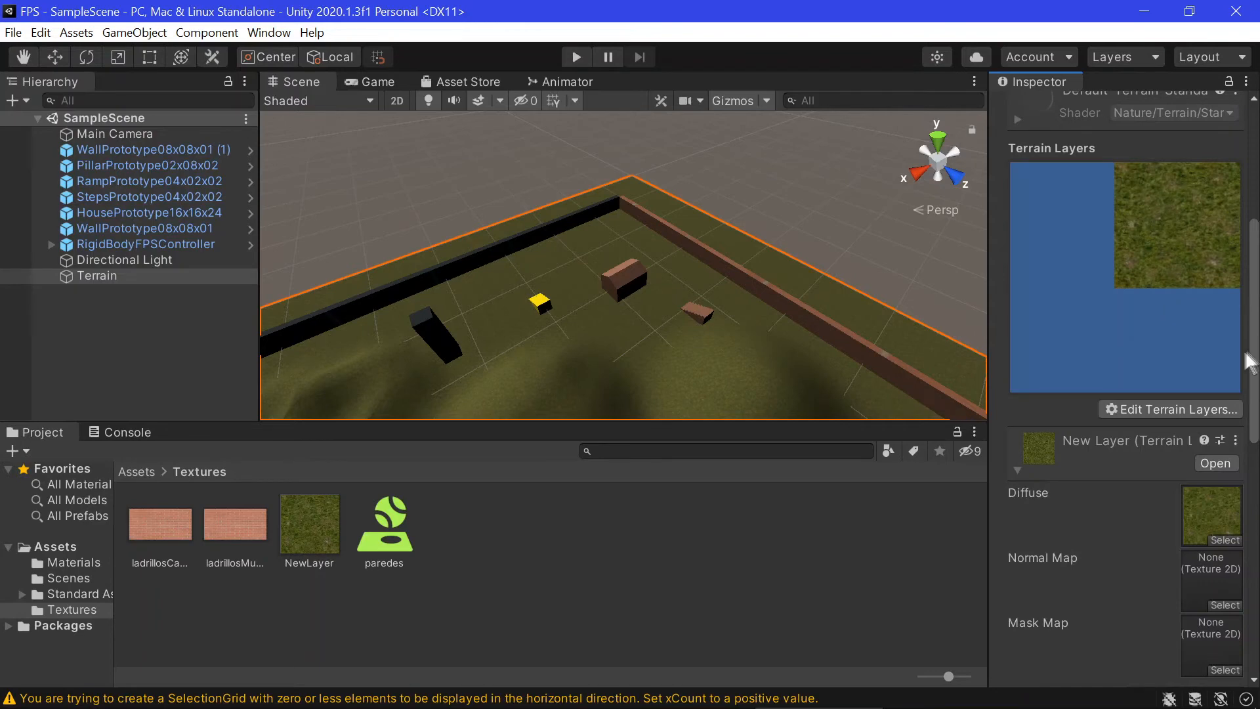
pyautogui.scroll(-5, 1181, 459)
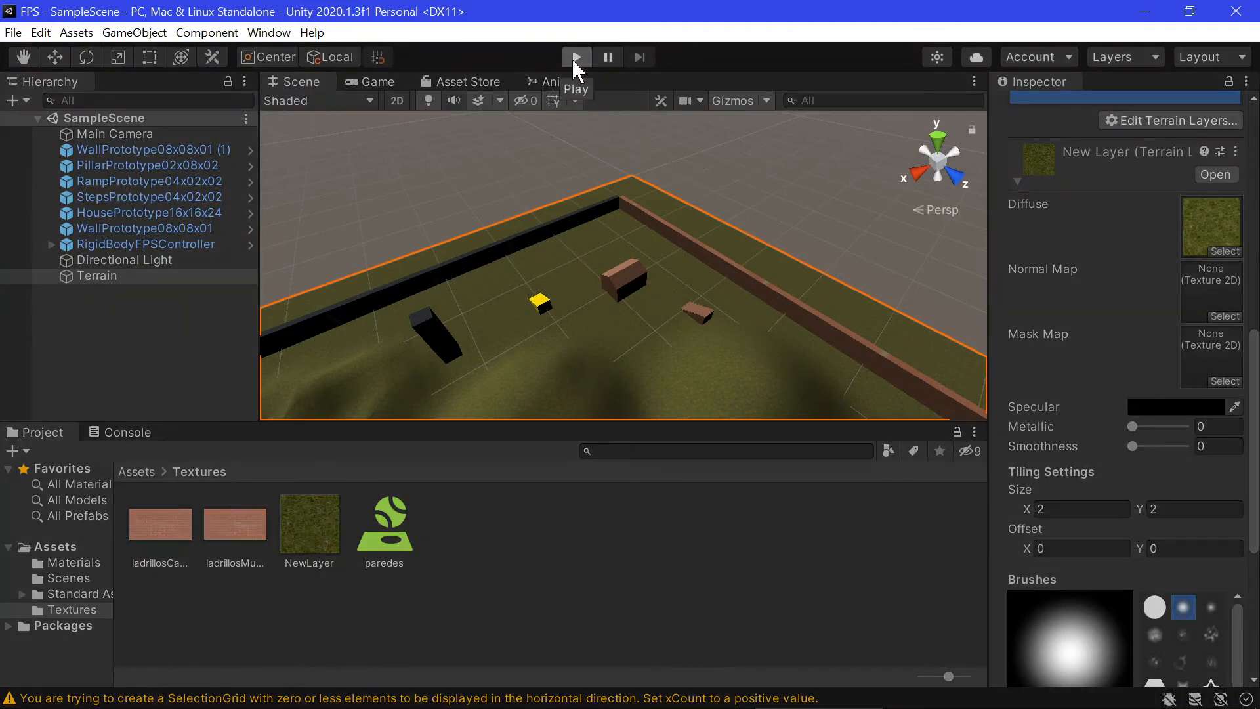
# Run and stop the game briefly, and move RigidBodyFPSController above the terrain to about X 38.3, Y 7.1, Z 39.7
pyautogui.click(575, 58)
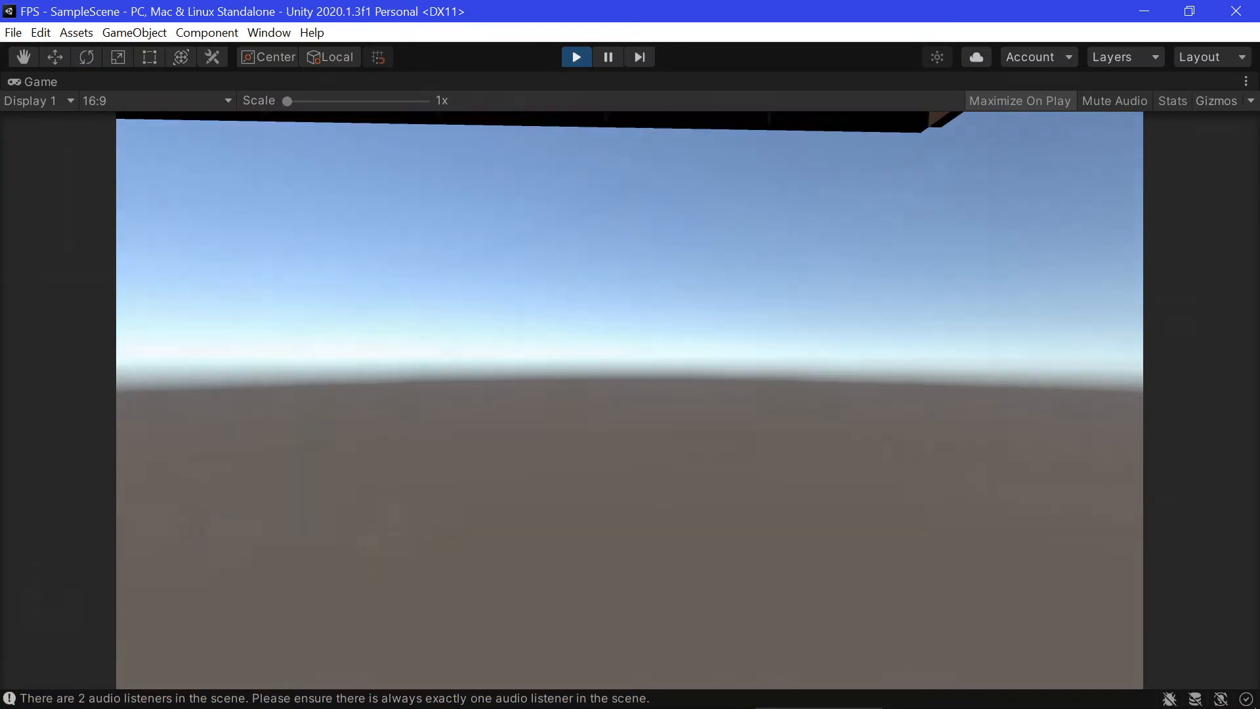
pyautogui.hotkey('ctrl', 'p')
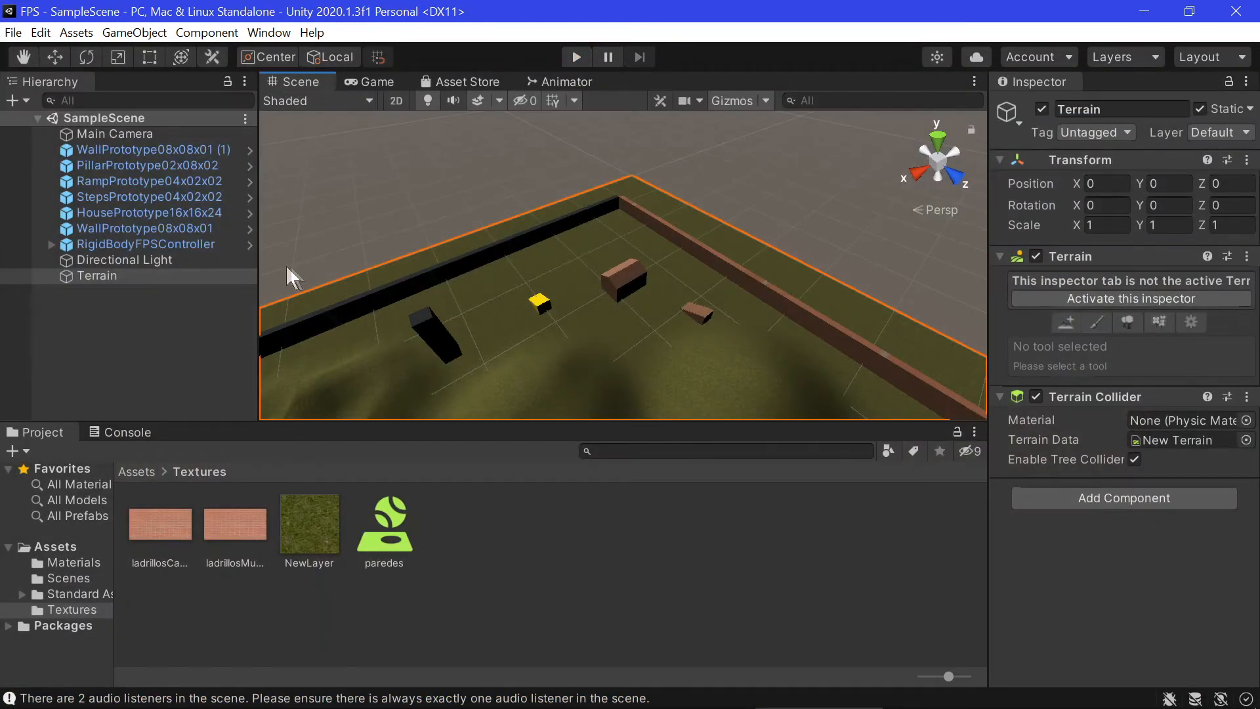
pyautogui.doubleClick(190, 242)
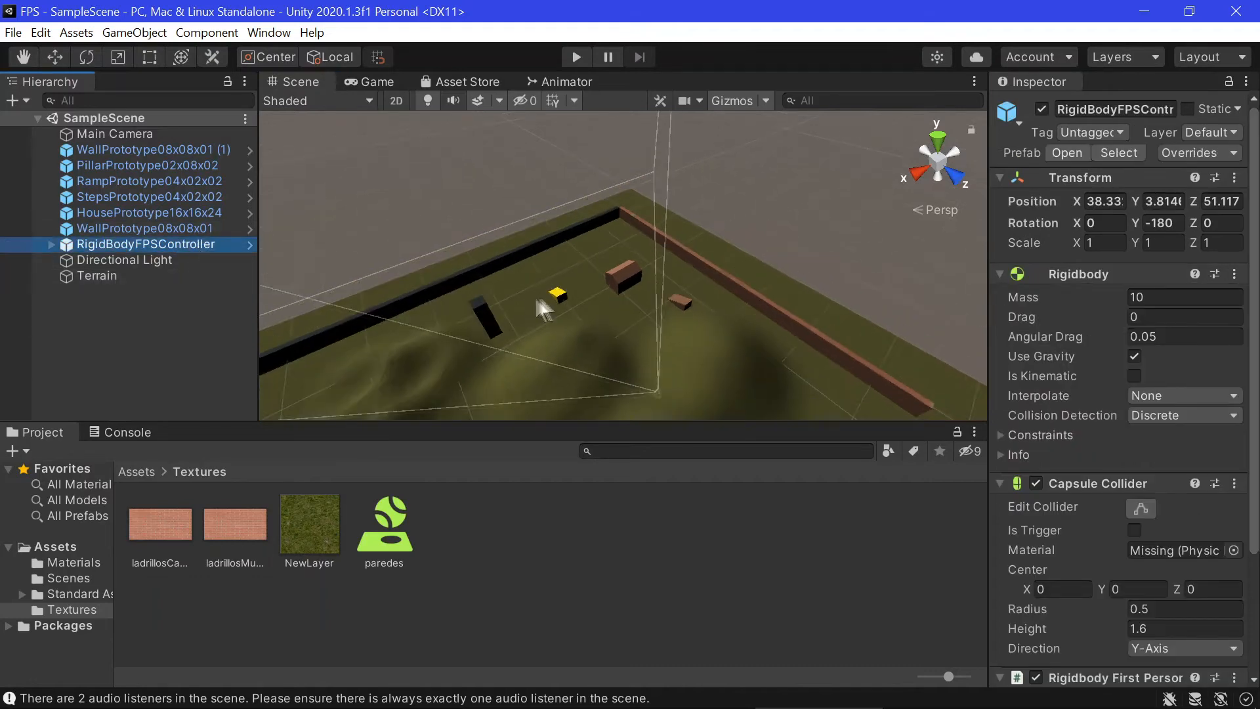
pyautogui.click(55, 57)
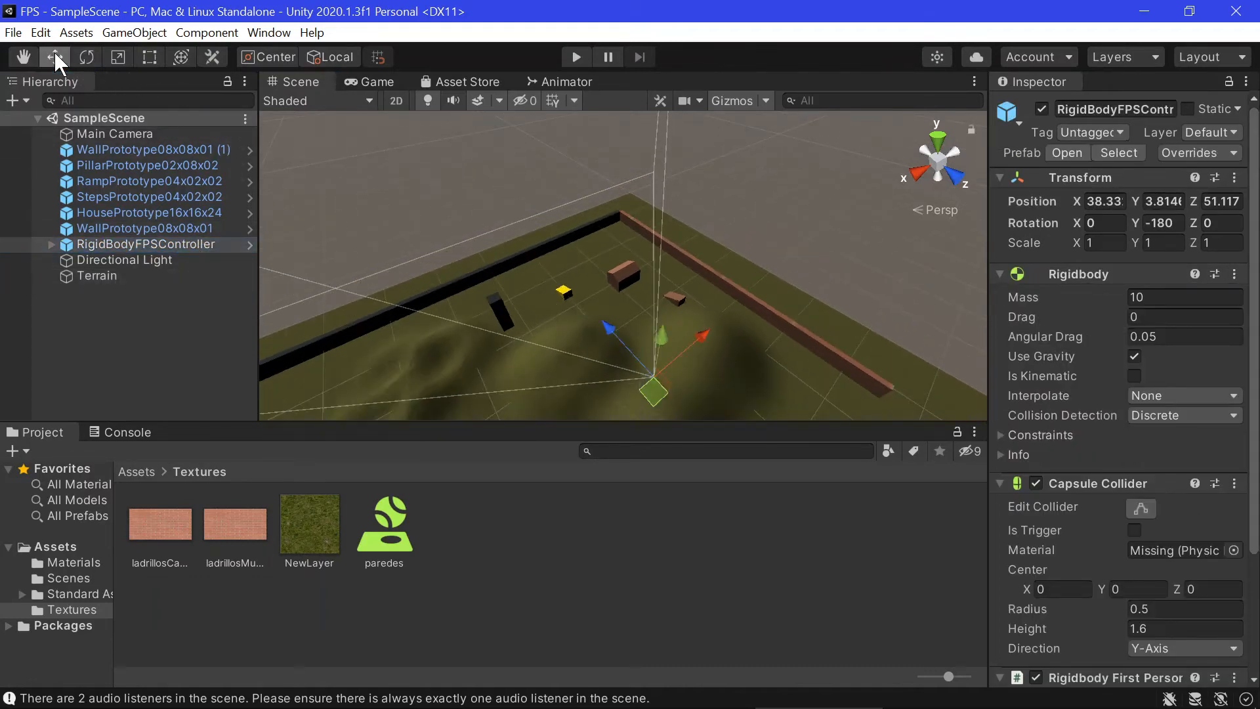
pyautogui.moveTo(664, 325); pyautogui.dragTo(560, 254)
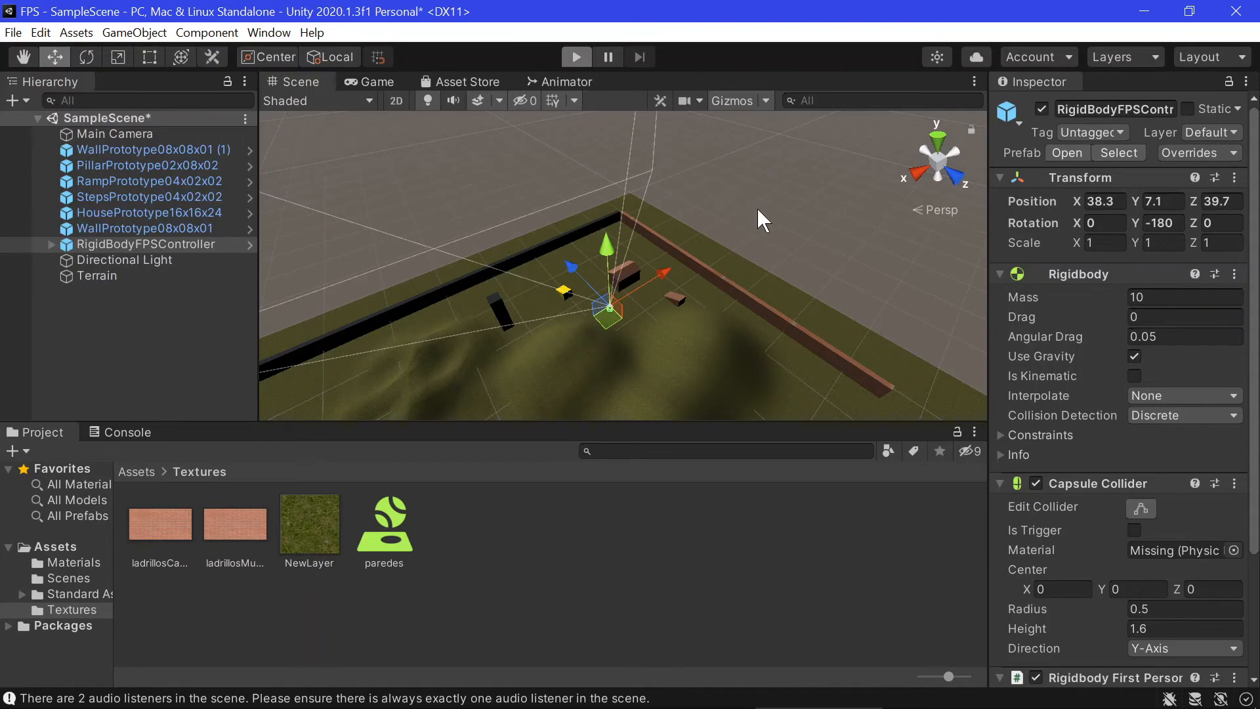
# Play the scene and walk the first-person character past the brick steps and along the grassy hill
pyautogui.hotkey('ctrl', 'p')
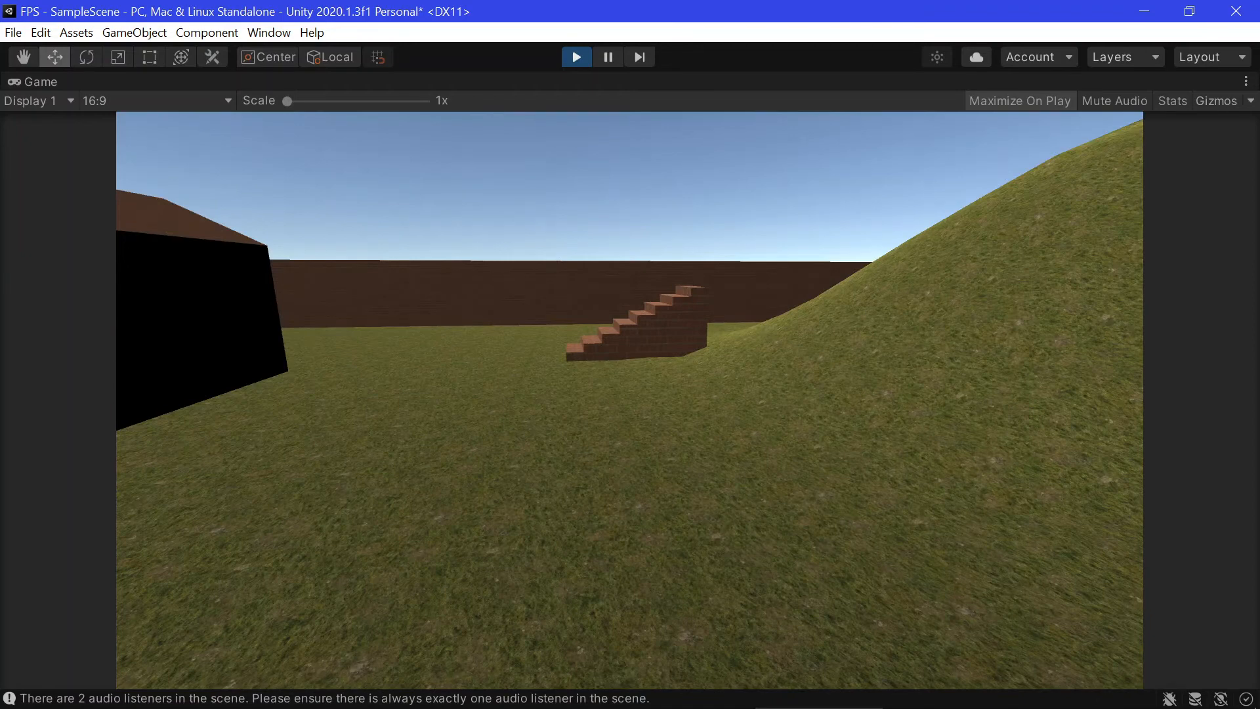
pyautogui.press('w')
pyautogui.press('w')
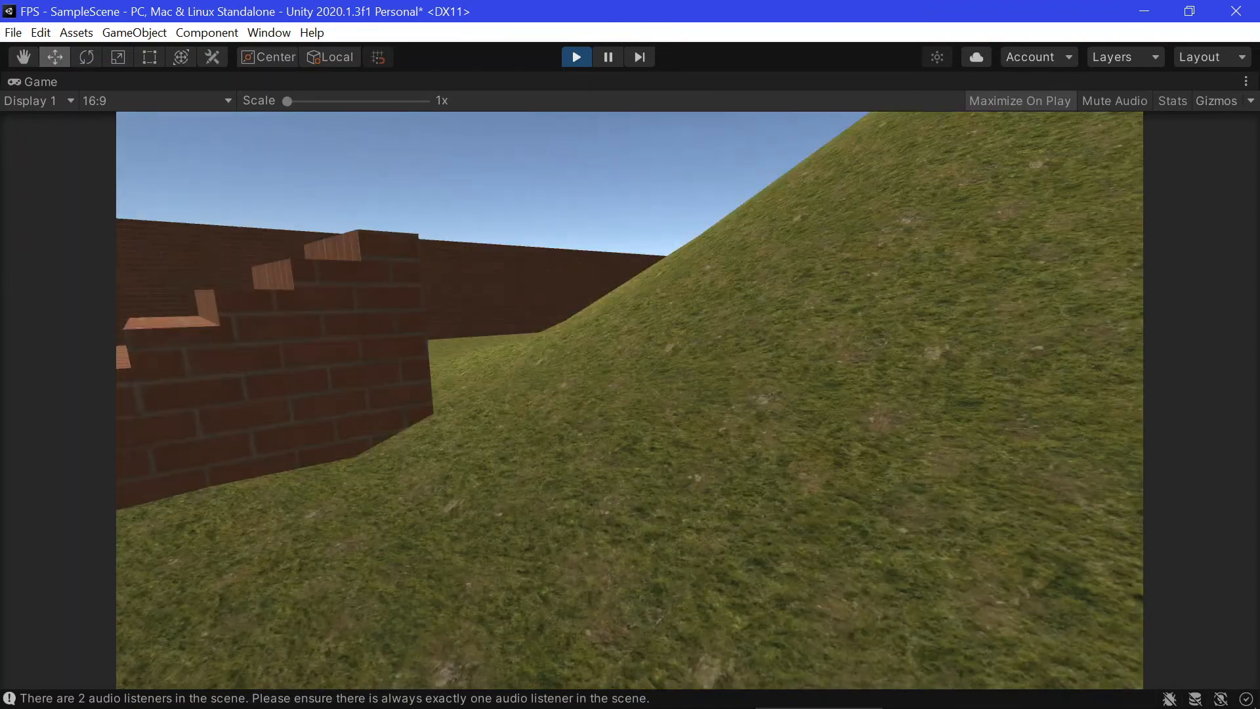
pyautogui.press('w')
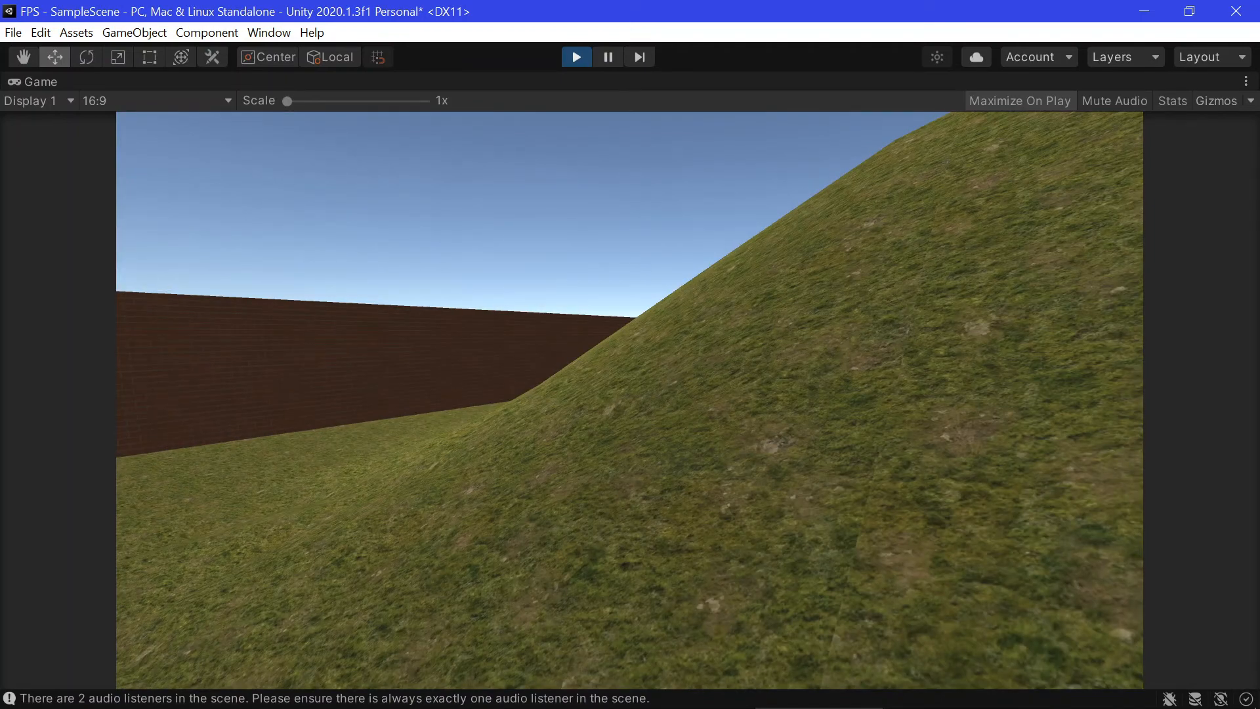
# Stop the game, select the terrain and activate its Paint Texture tool
pyautogui.hotkey('ctrl', 'p')
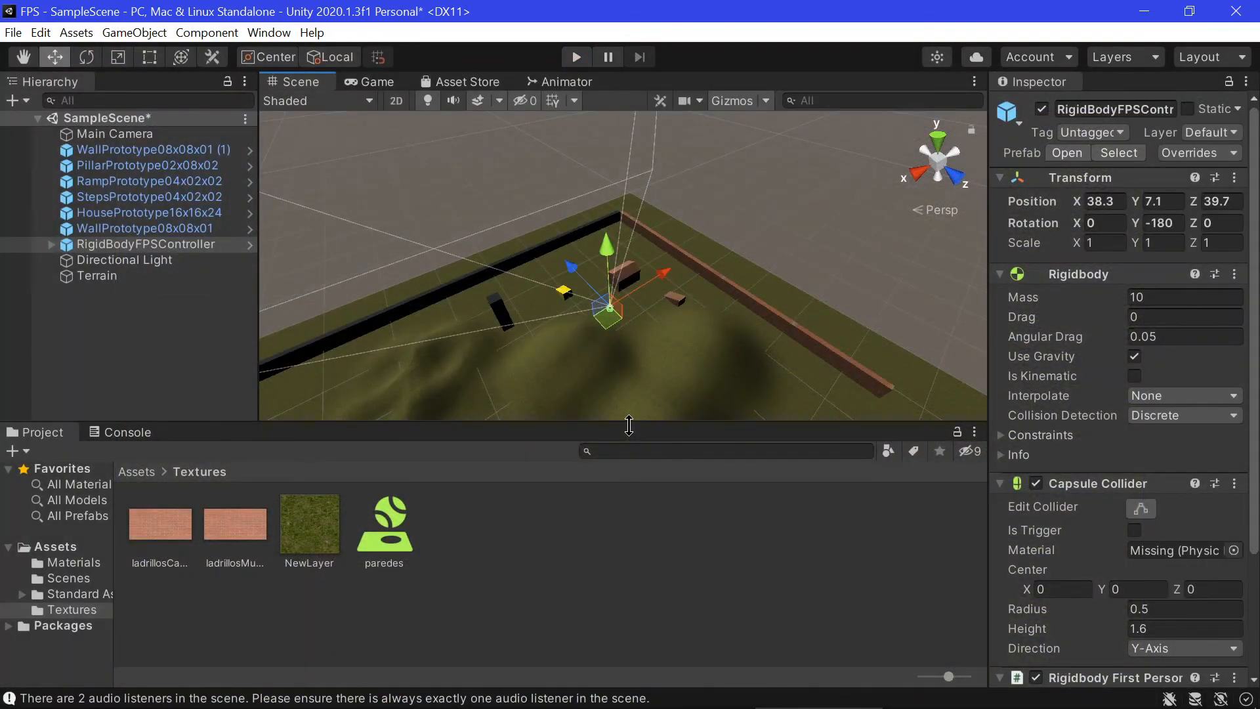
pyautogui.click(790, 386)
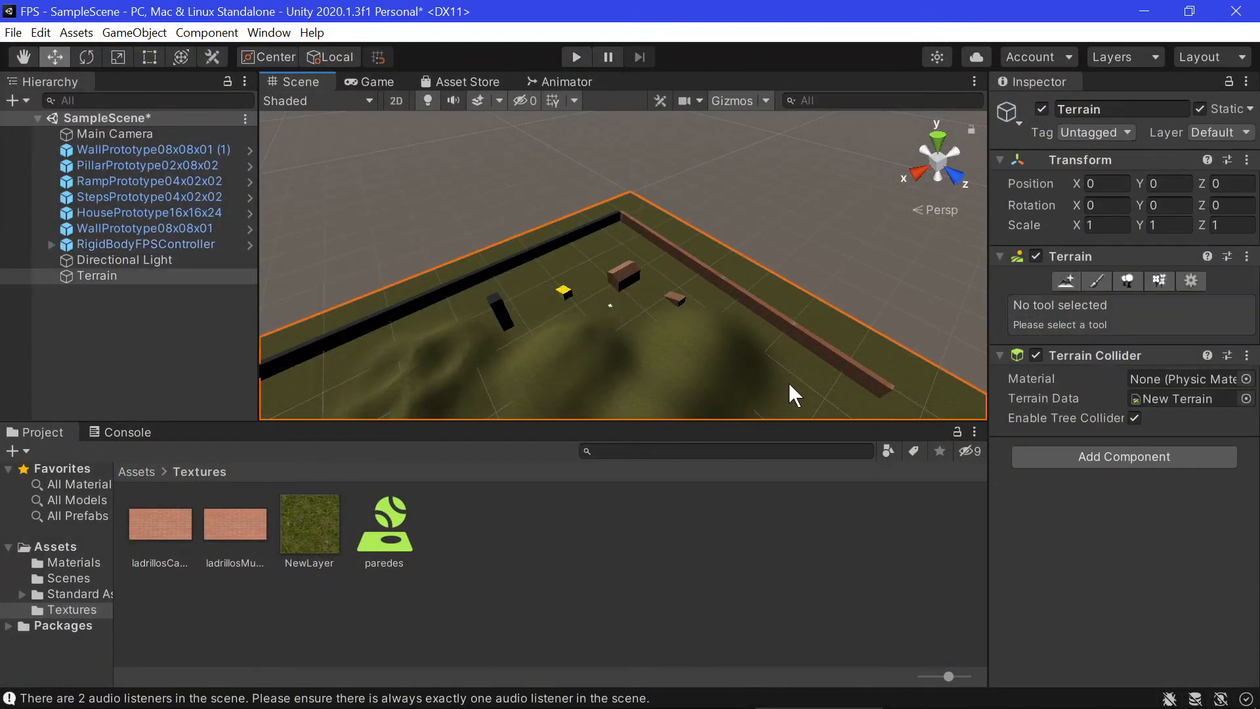
pyautogui.click(1103, 282)
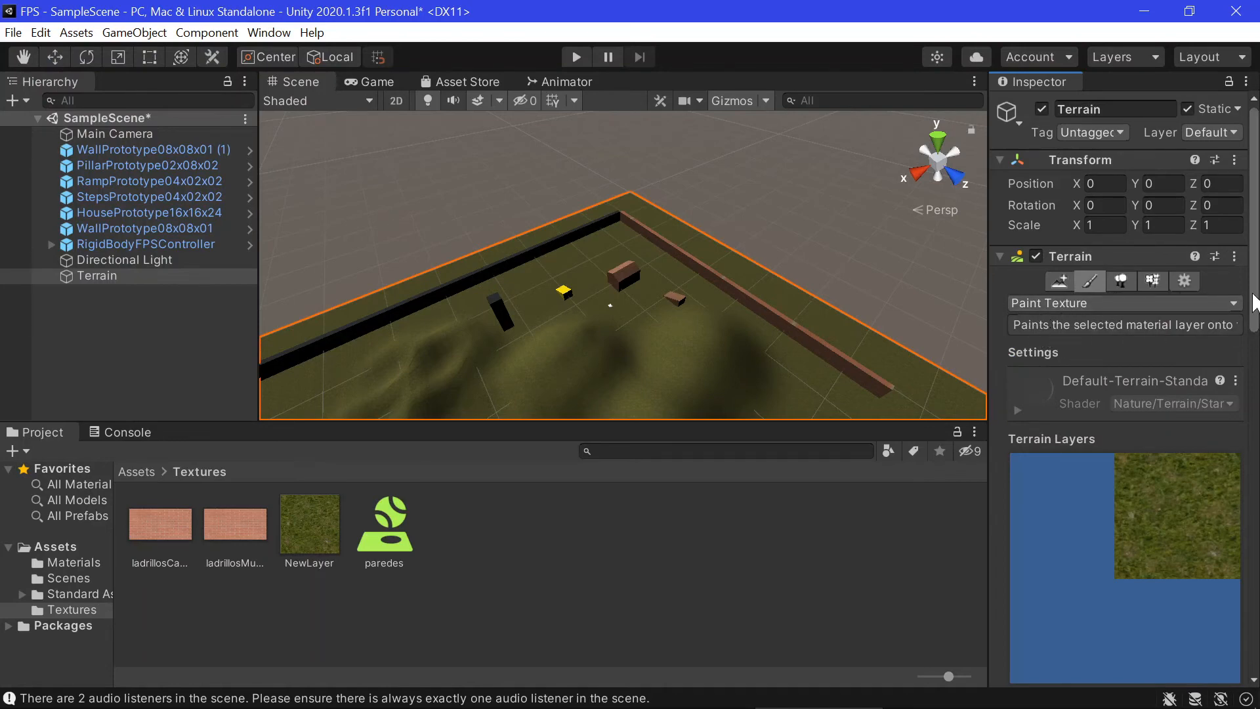
pyautogui.moveTo(1252, 294); pyautogui.dragTo(1253, 423)
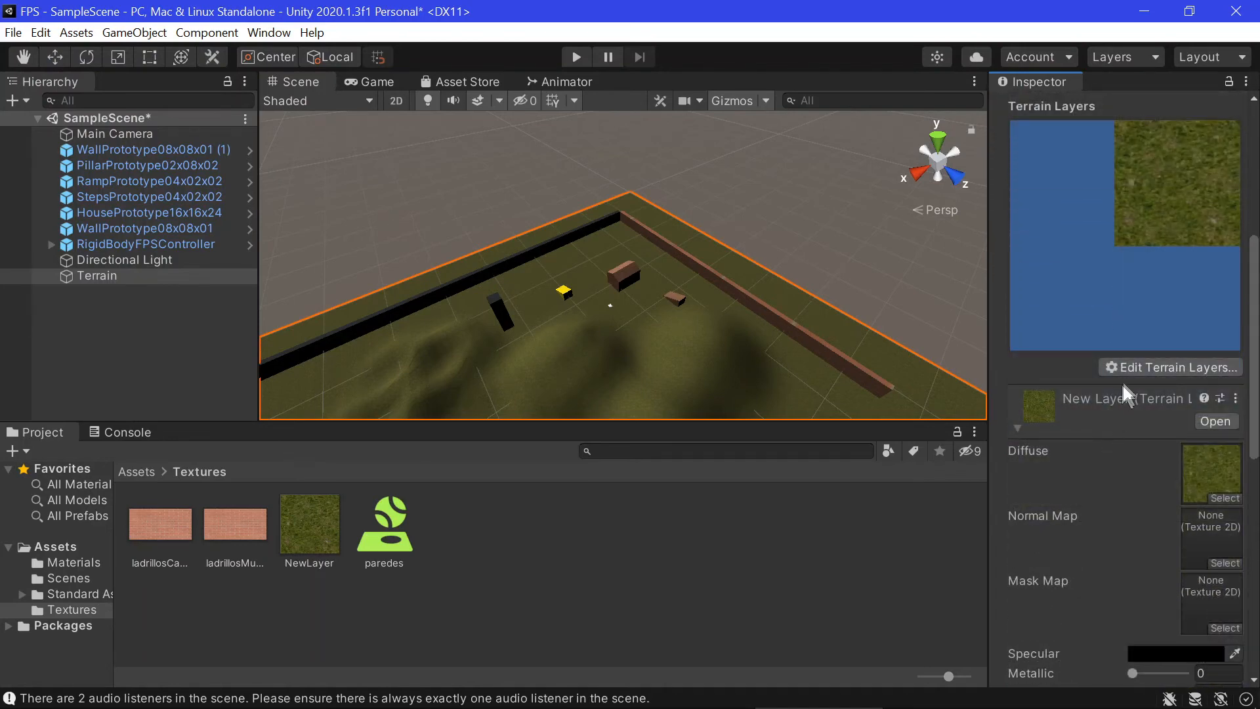
# Create a second terrain layer from the rocky grass texture next to GrassHillAlbedo
pyautogui.click(1140, 364)
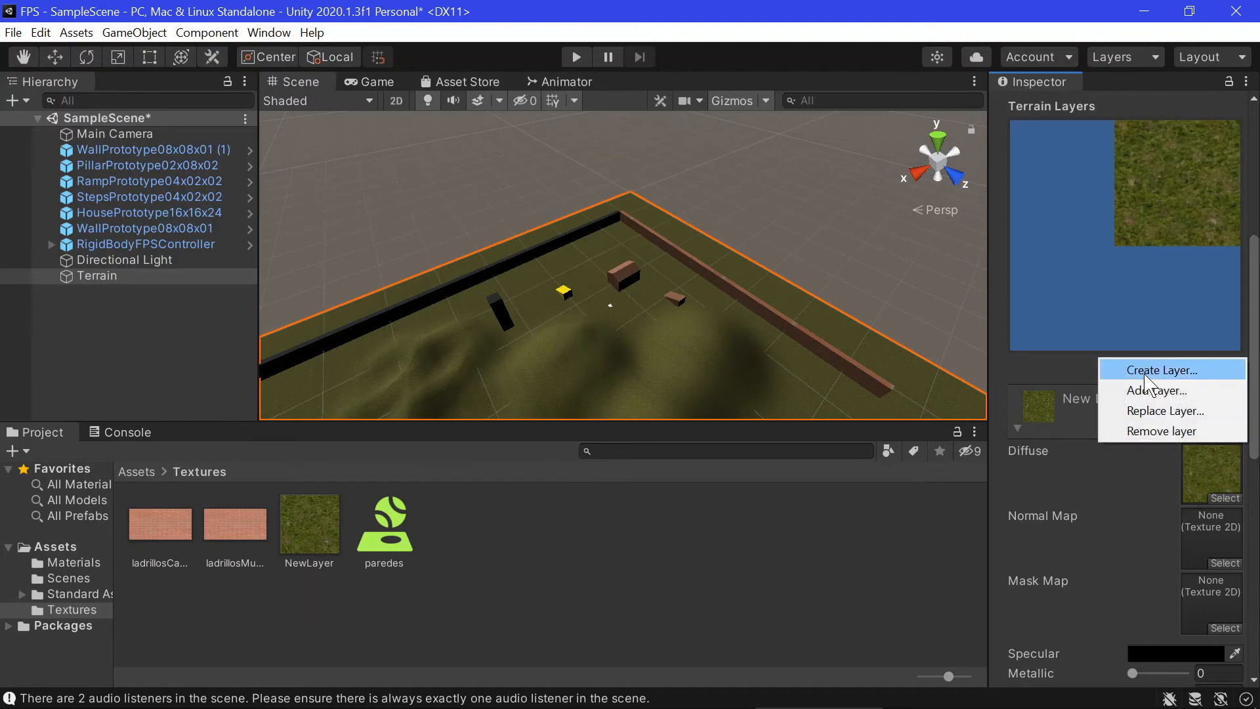
pyautogui.click(1145, 371)
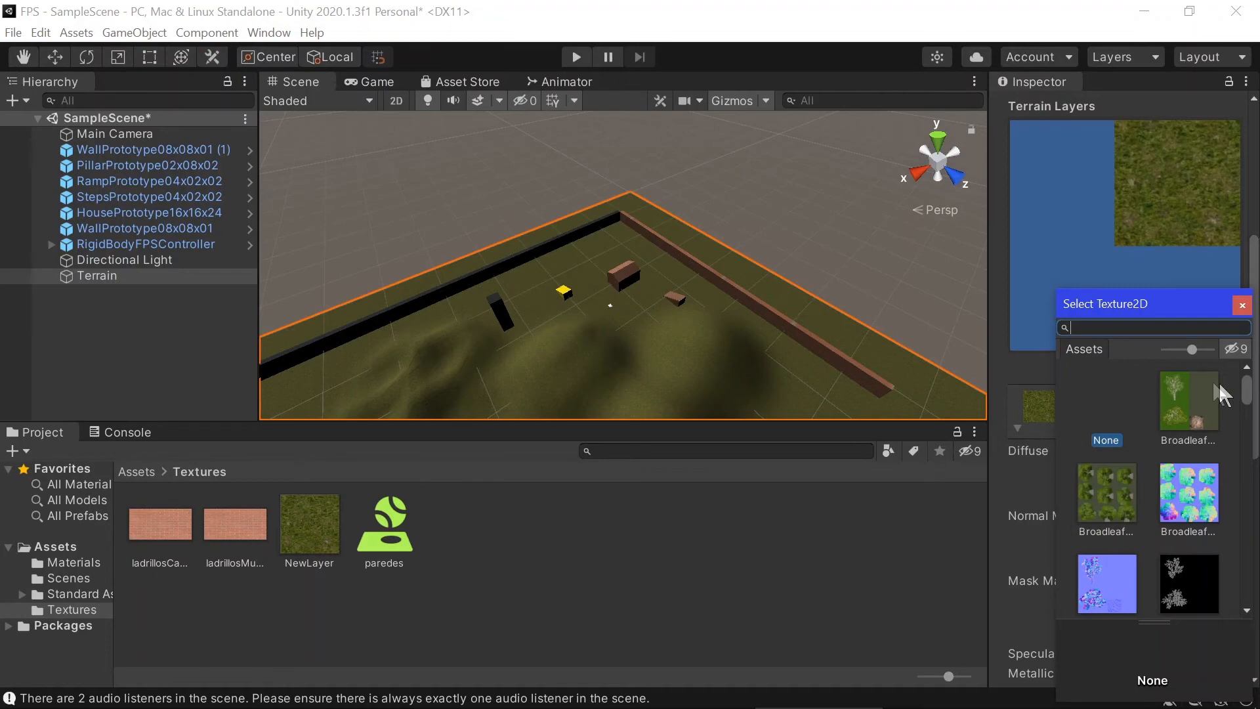
pyautogui.moveTo(1245, 389); pyautogui.dragTo(1255, 503)
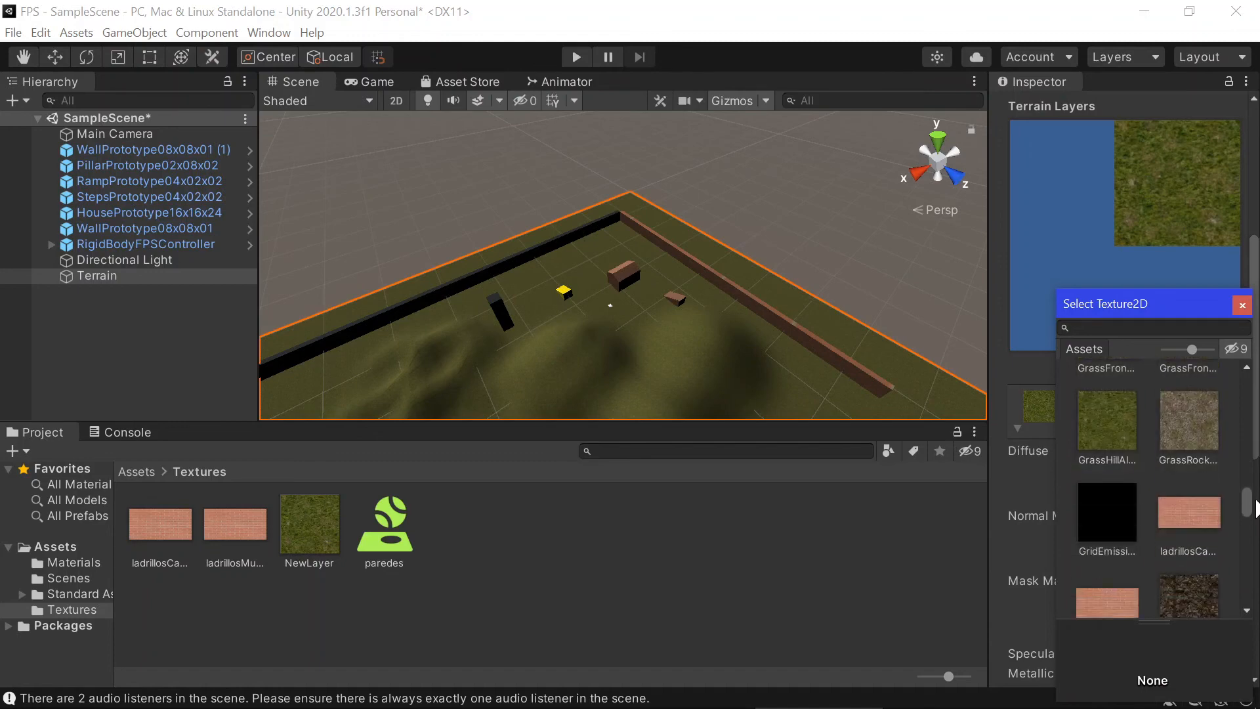
pyautogui.click(1188, 426)
pyautogui.doubleClick(1188, 427)
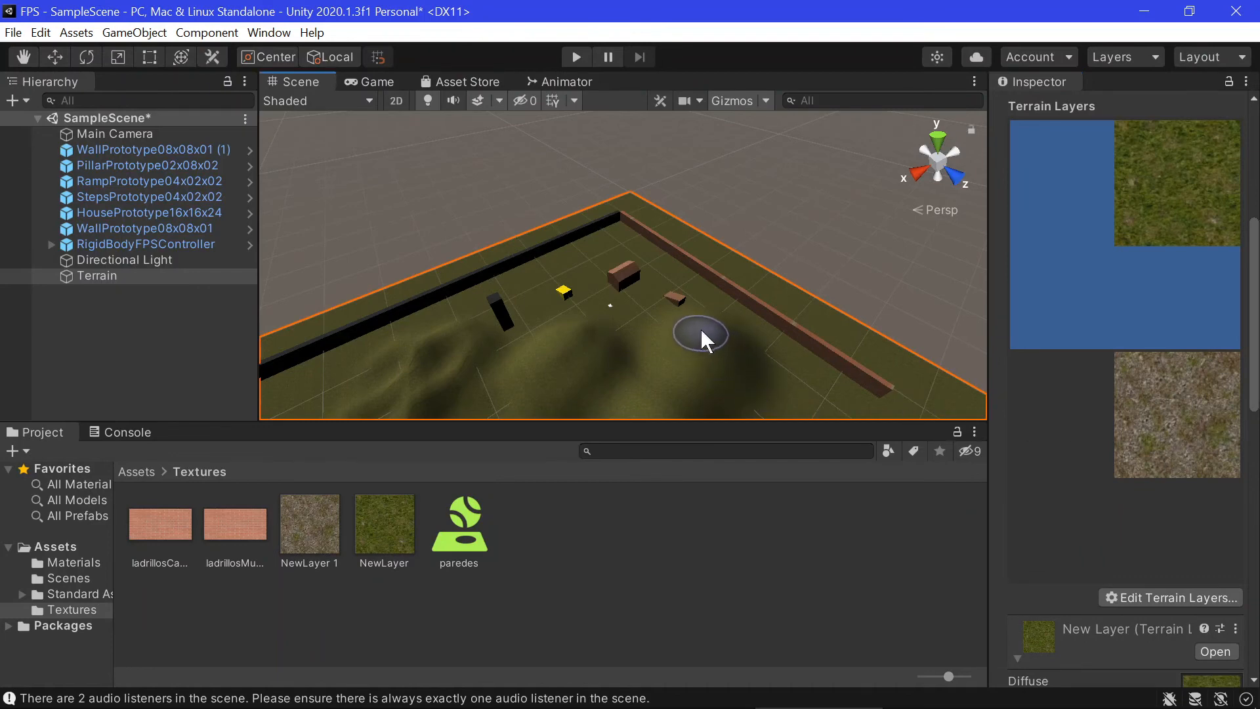
# Paint the rocky grass layer onto the two nearby hilltops and set the brush opacity to 26
pyautogui.click(1091, 396)
pyautogui.moveTo(701, 335)
pyautogui.mouseDown()
pyautogui.moveTo(643, 326)
pyautogui.moveTo(670, 332)
pyautogui.mouseUp()
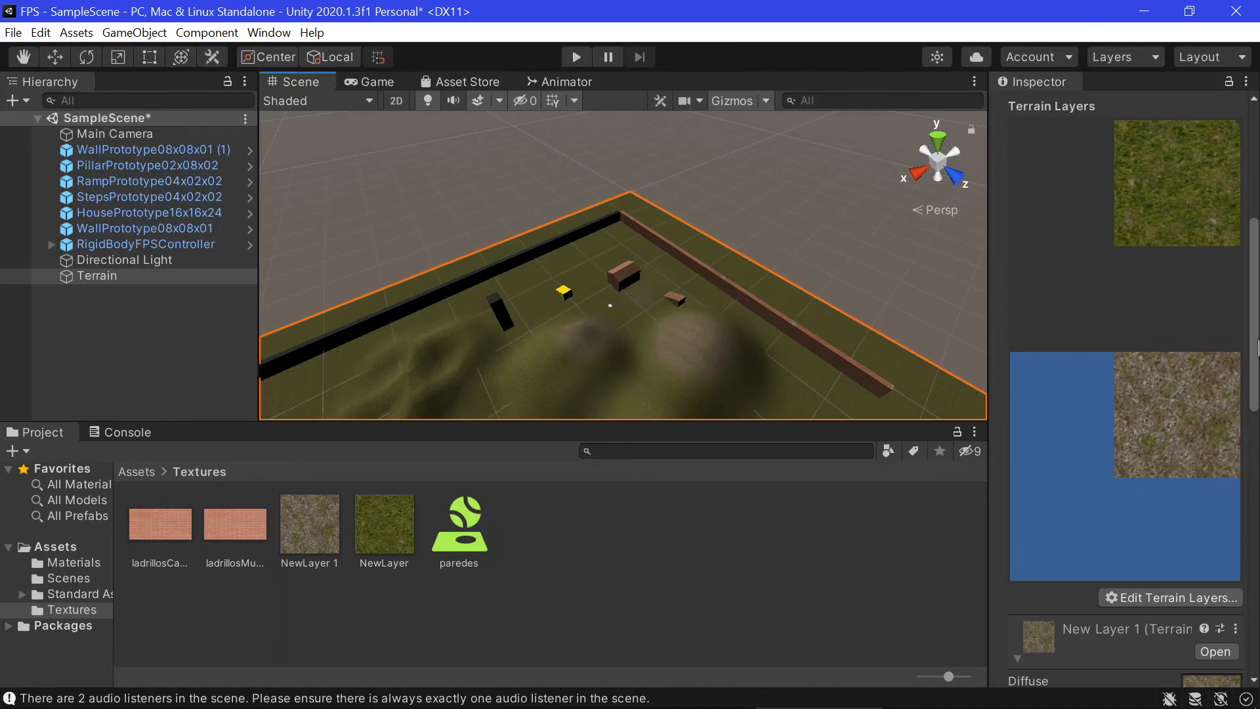
pyautogui.scroll(-4, 1249, 348)
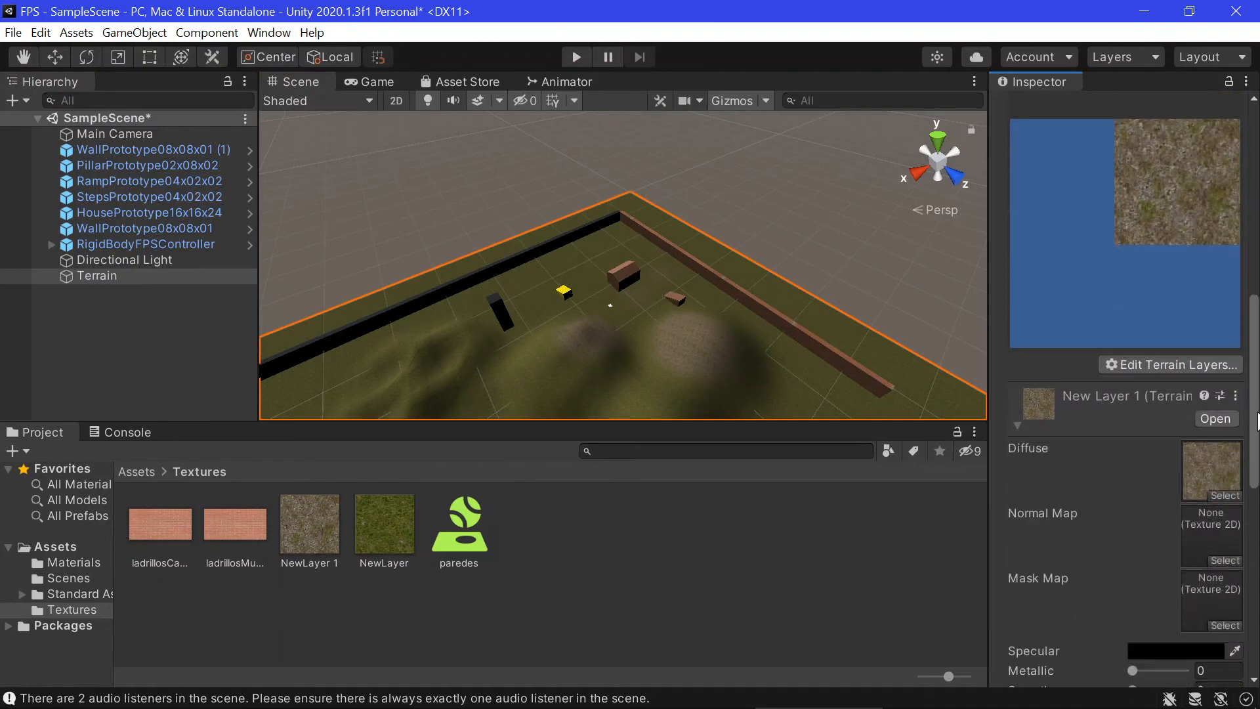
pyautogui.scroll(5, 1247, 335)
pyautogui.scroll(5, 1246, 334)
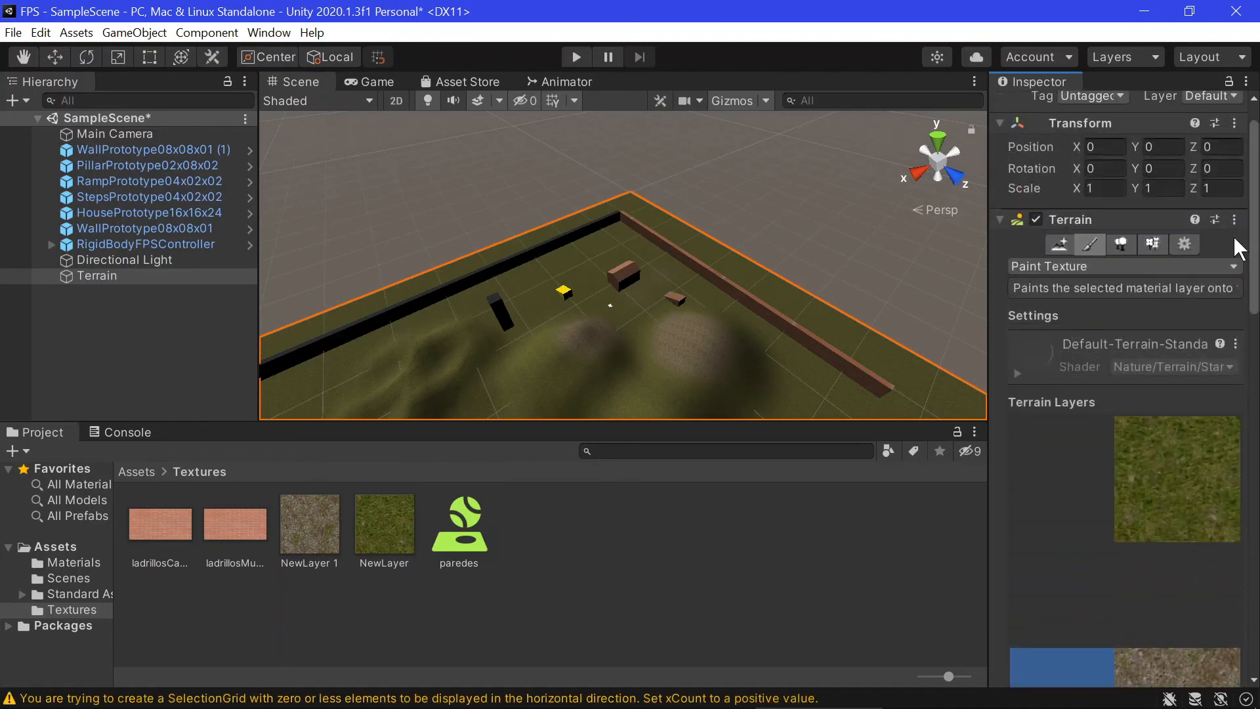
pyautogui.scroll(-10, 1083, 459)
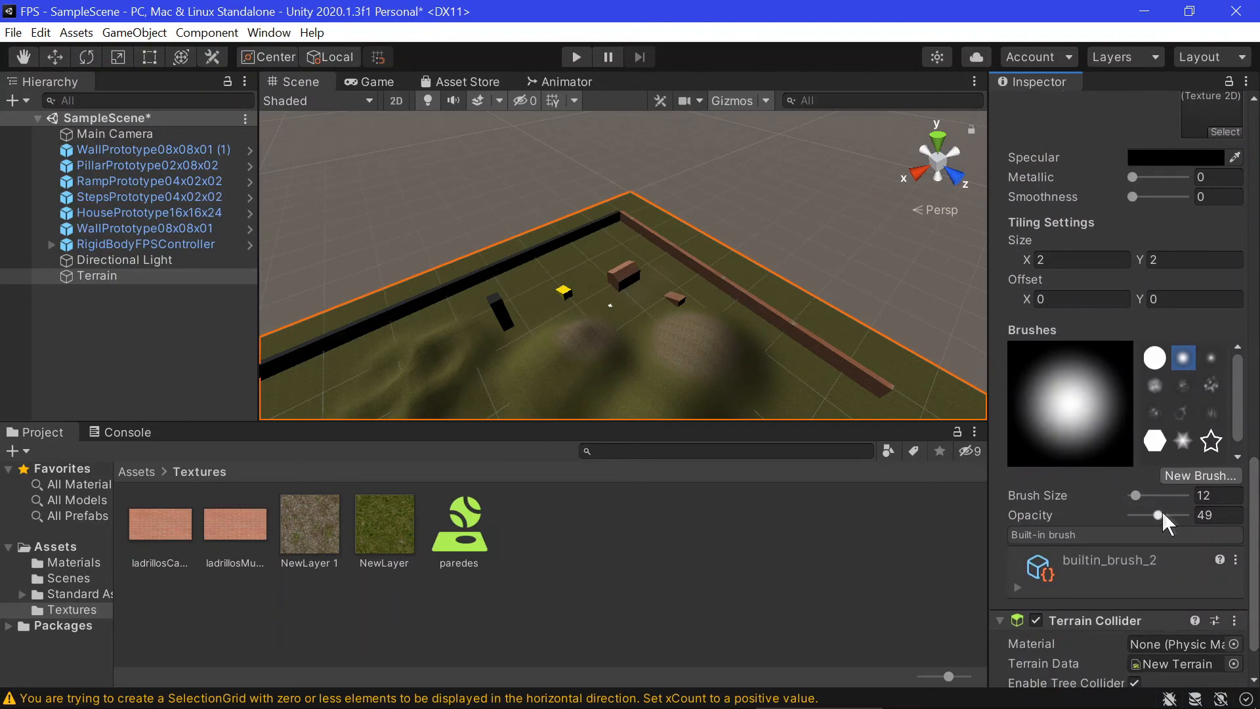
pyautogui.moveTo(1153, 514); pyautogui.dragTo(1142, 515)
pyautogui.click(593, 285)
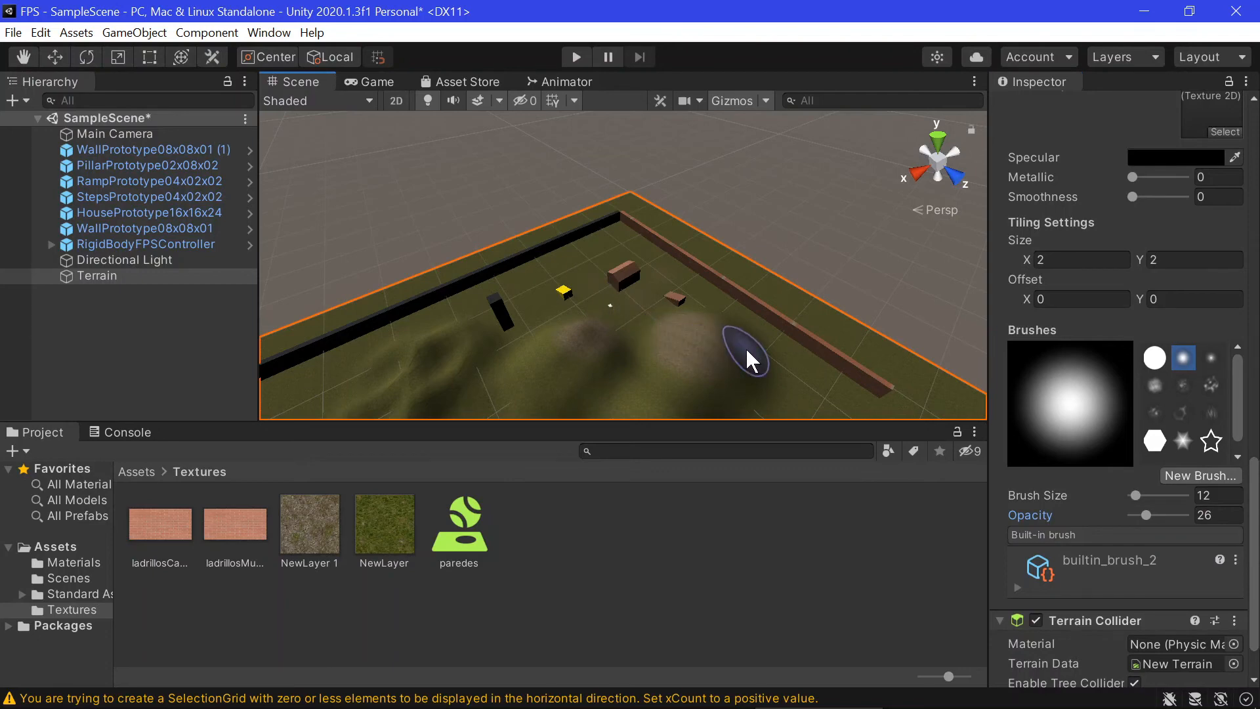
# Play the scene to check the painted terrain in first person, and stop it
pyautogui.click(576, 58)
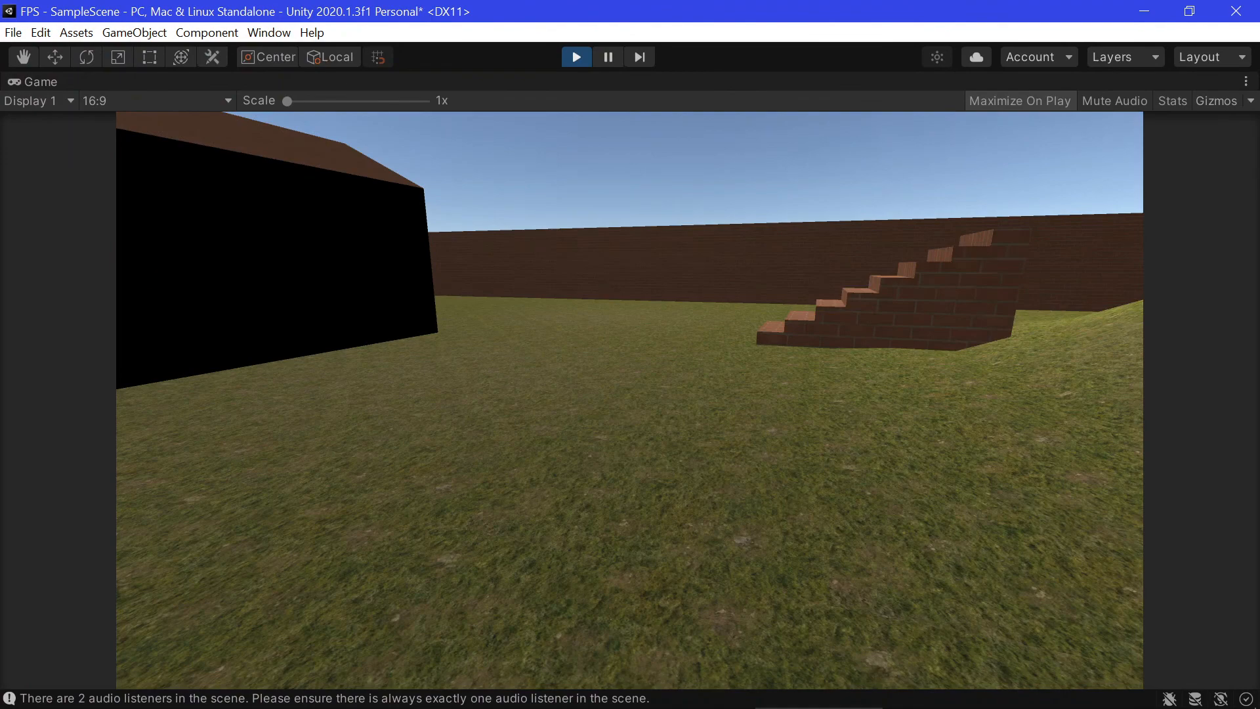
pyautogui.click(576, 60)
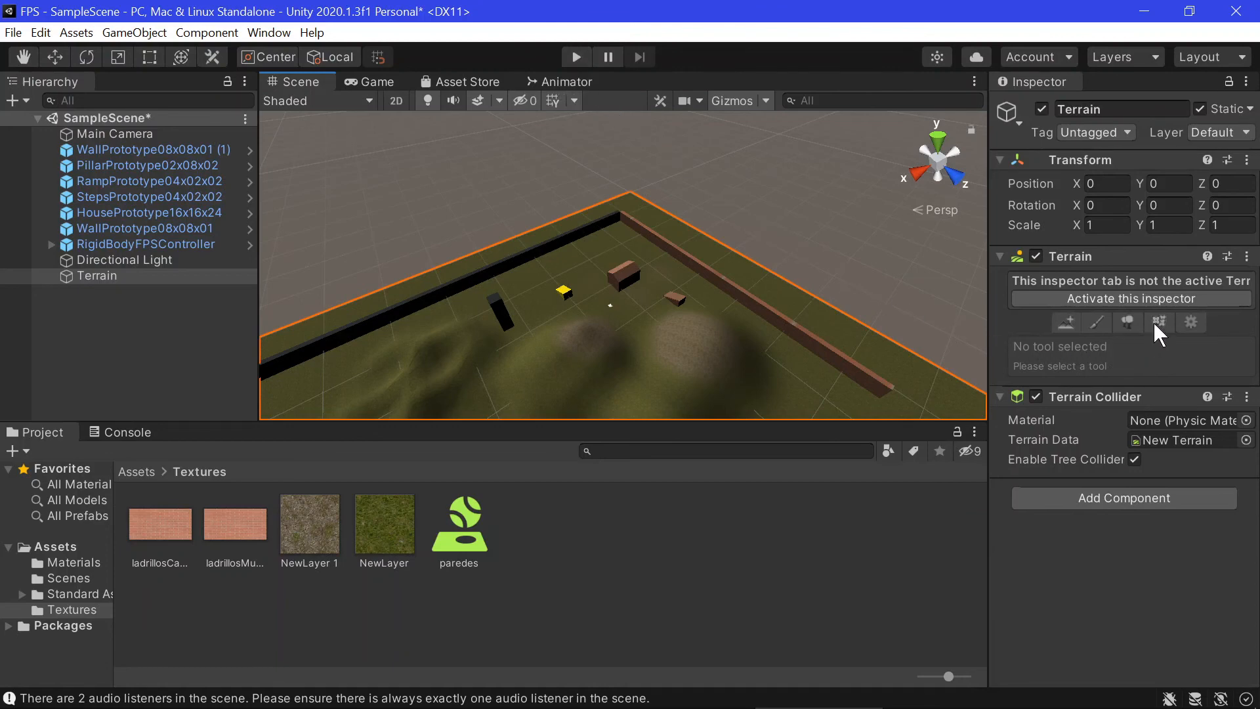
# Reactivate Paint Texture on the terrain and create a third layer from the brown MudRocky texture
pyautogui.click(1094, 324)
pyautogui.click(1058, 303)
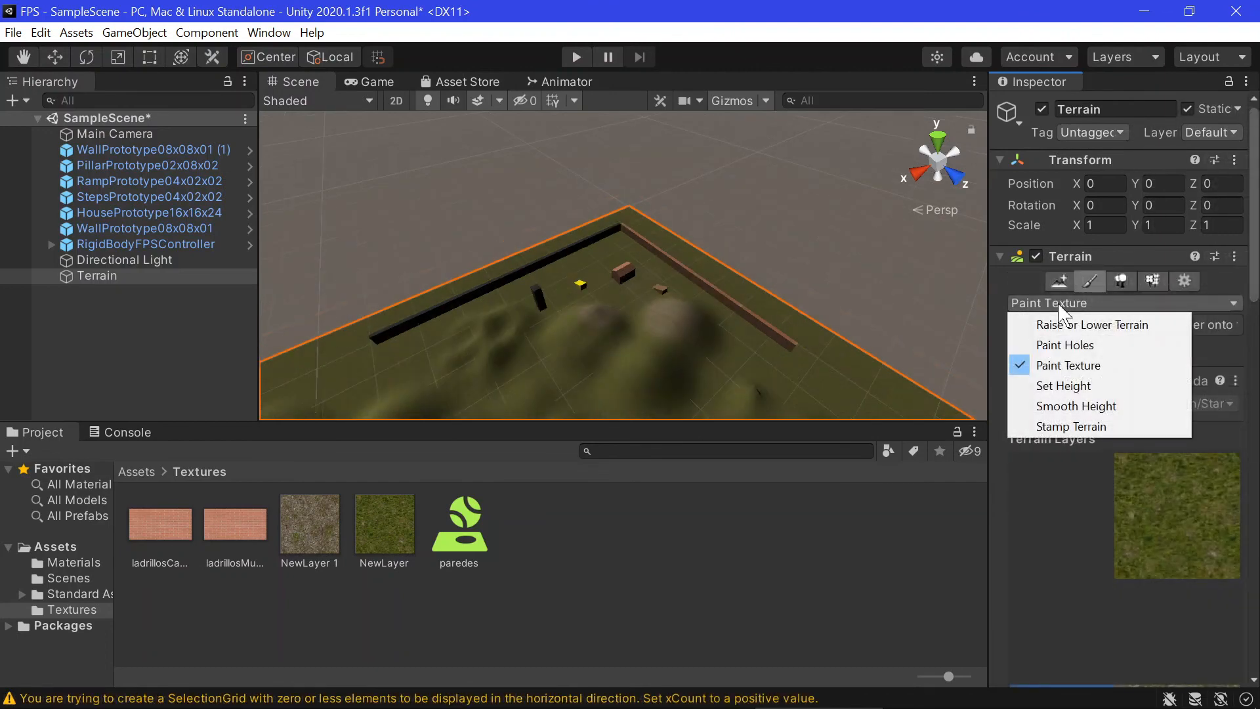
pyautogui.click(1059, 303)
pyautogui.scroll(-8, 1073, 328)
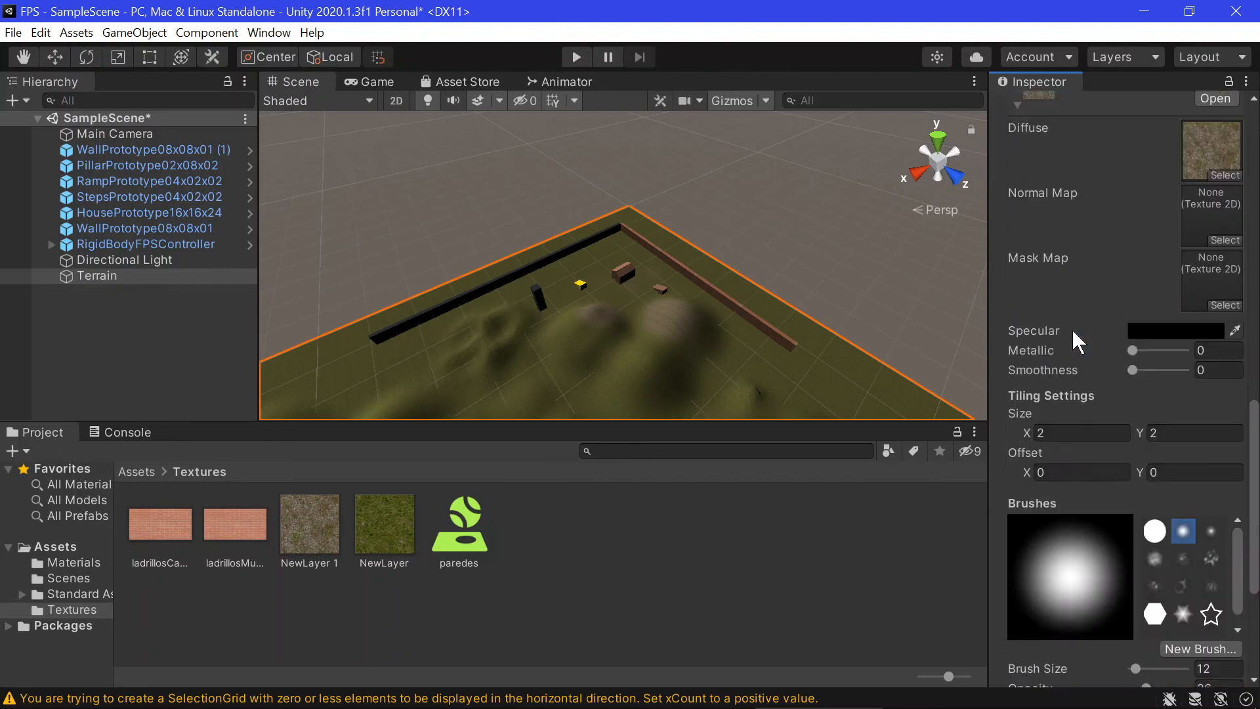
pyautogui.scroll(3, 1072, 328)
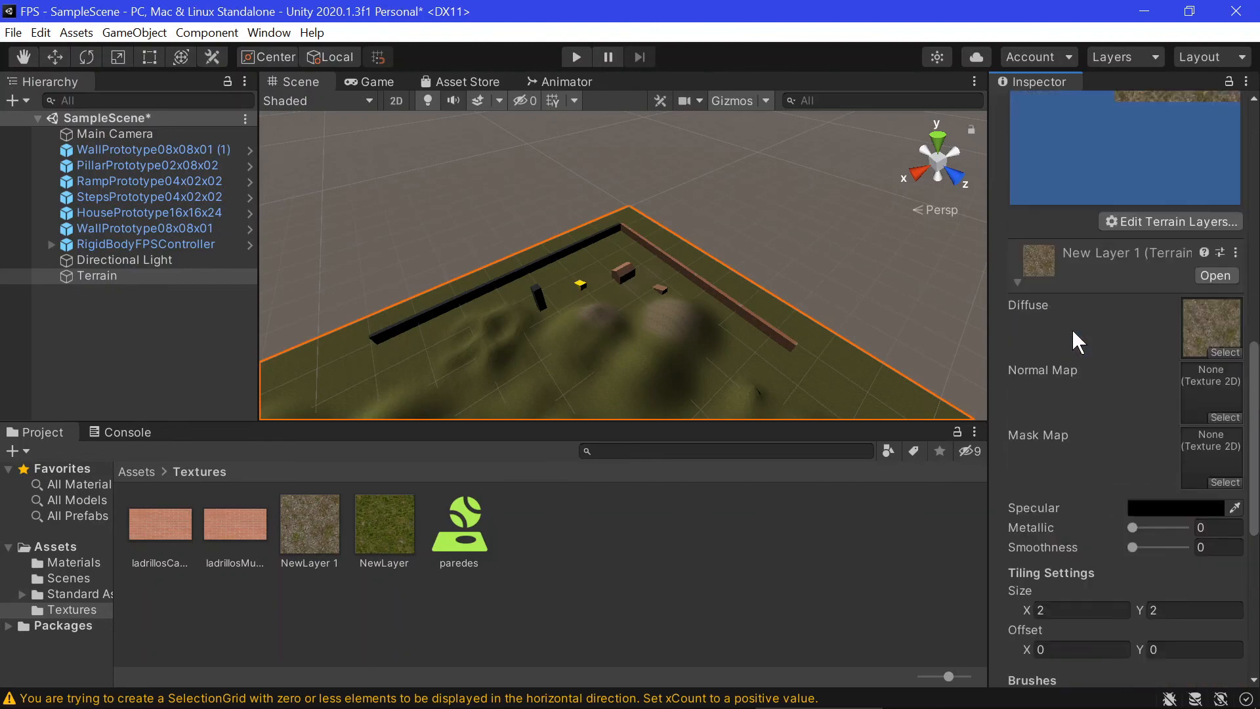
pyautogui.click(1142, 220)
pyautogui.click(1146, 224)
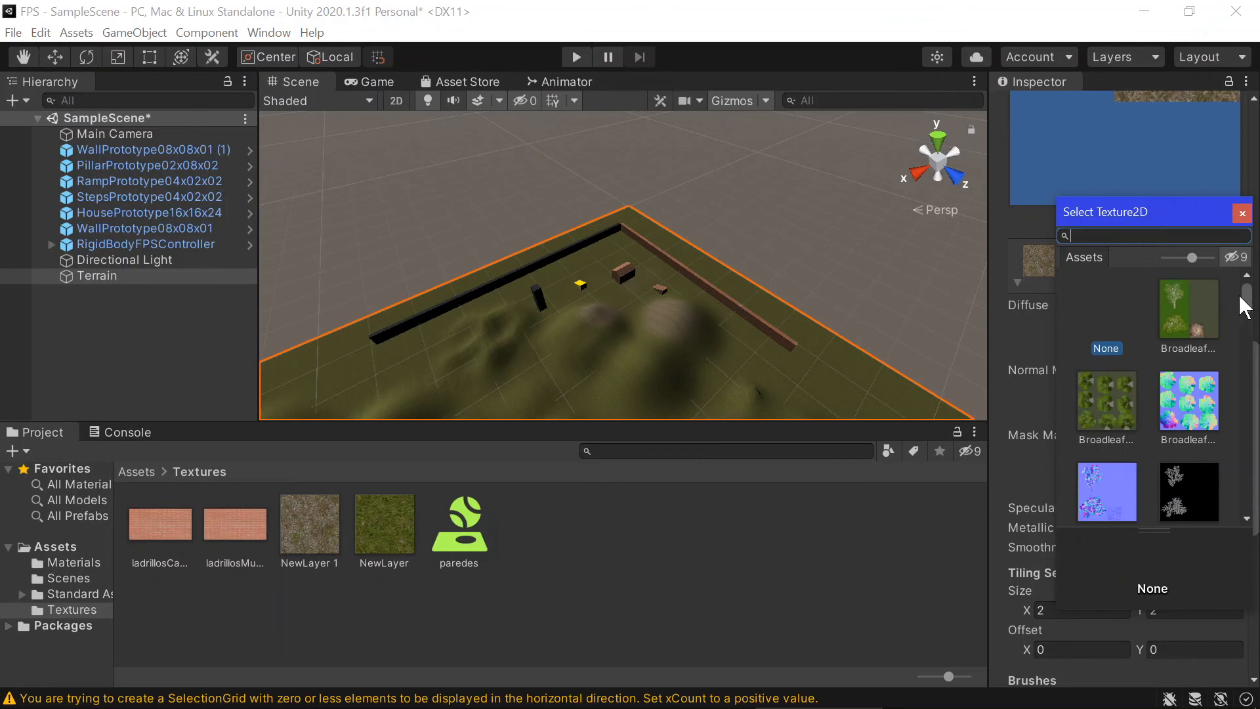
pyautogui.moveTo(1245, 305); pyautogui.dragTo(1248, 415)
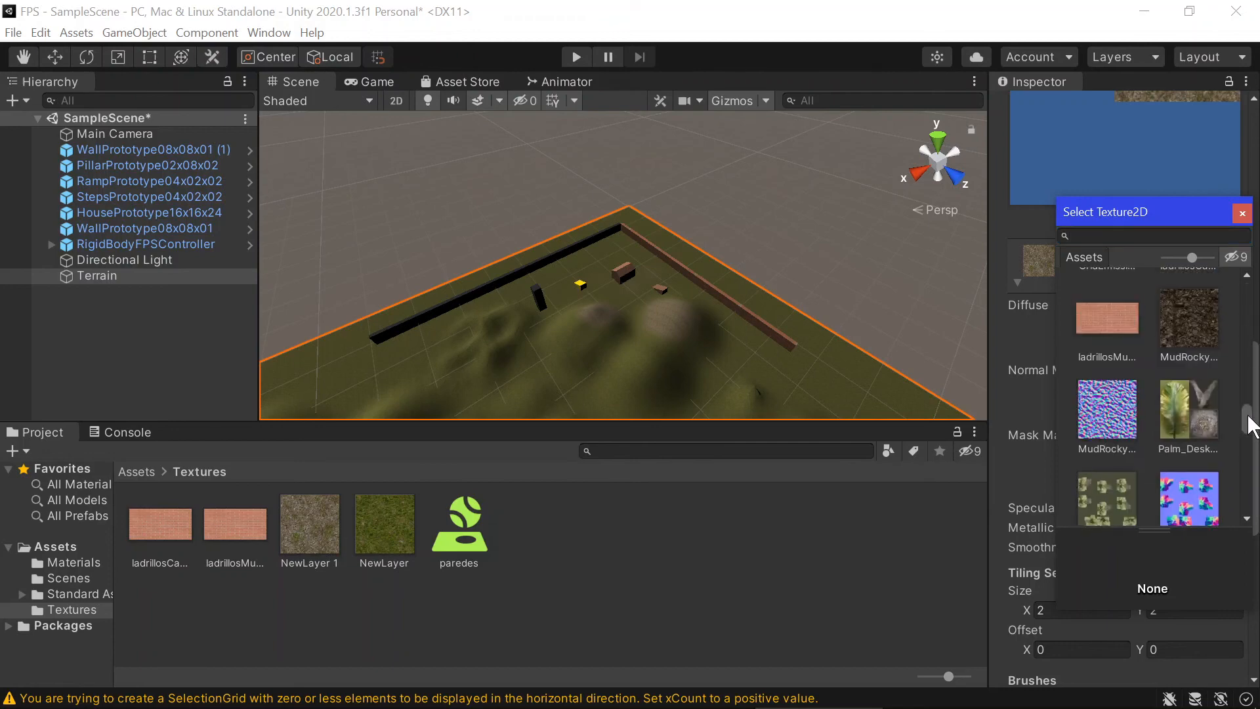
pyautogui.click(1188, 329)
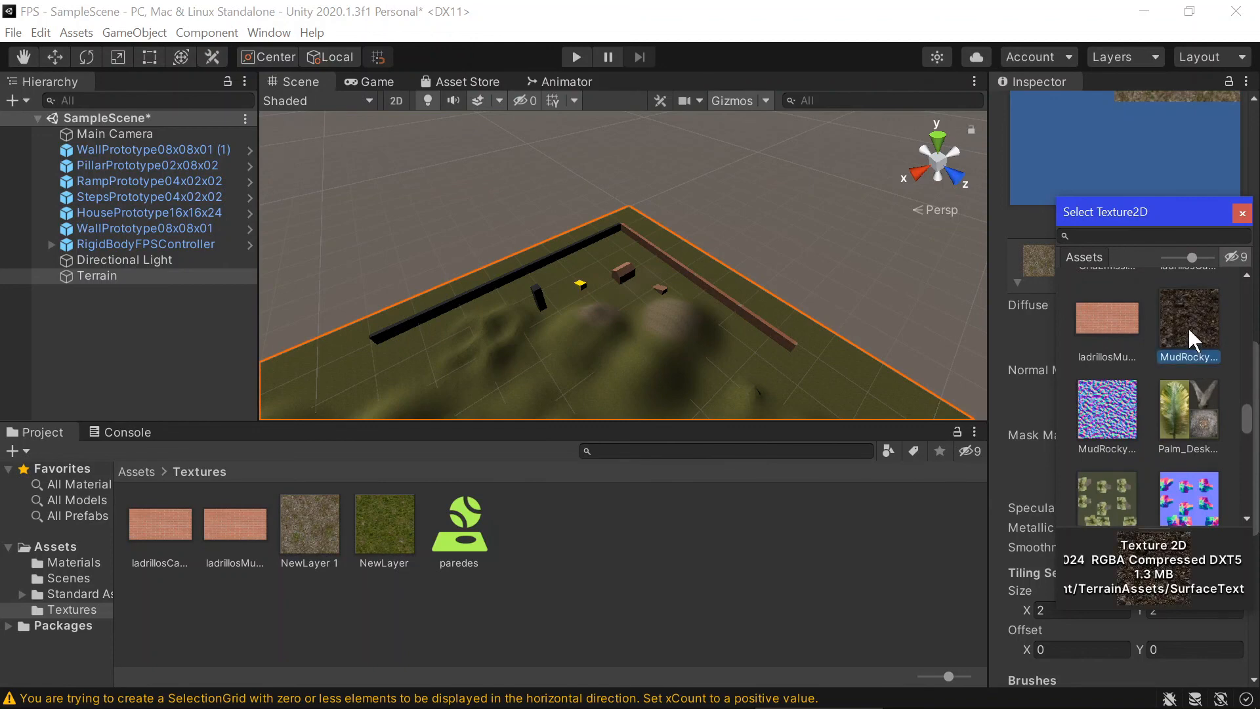
pyautogui.doubleClick(1188, 327)
# Set the terrain brush size to 25 and lower the brush opacity
pyautogui.moveTo(1254, 400); pyautogui.dragTo(1254, 561)
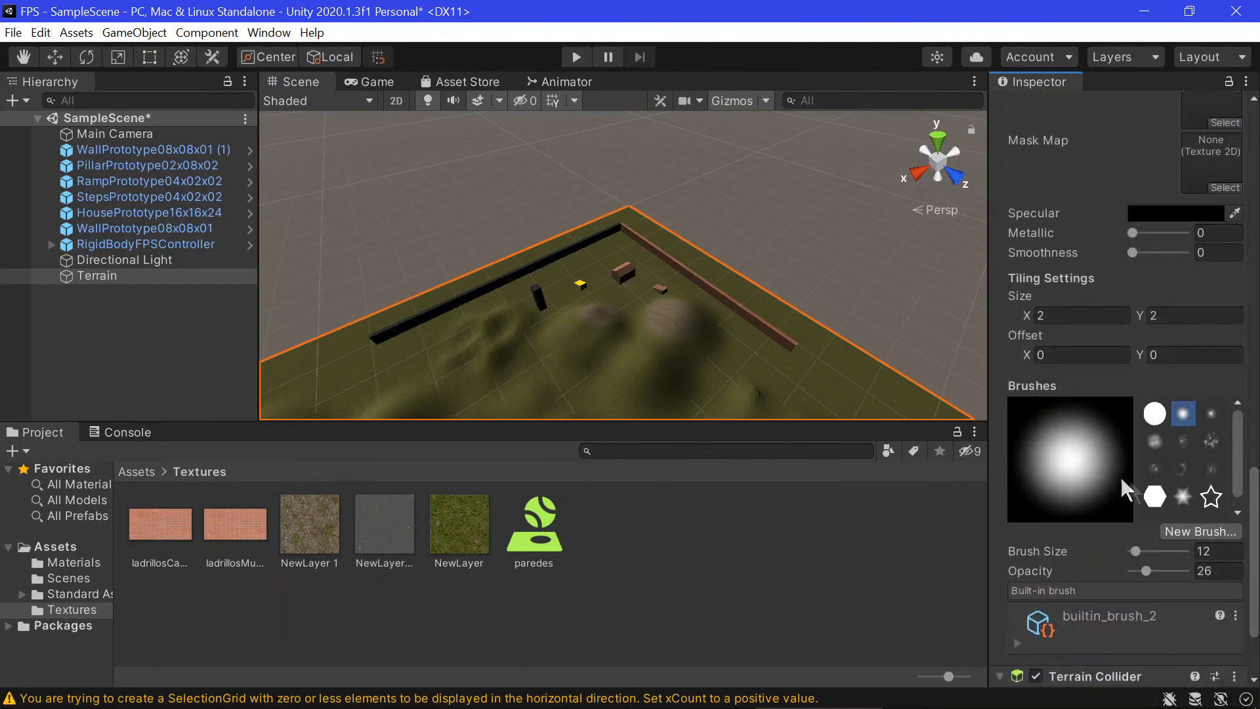
pyautogui.moveTo(1140, 550); pyautogui.dragTo(1149, 550)
pyautogui.moveTo(1146, 551); pyautogui.dragTo(1135, 550)
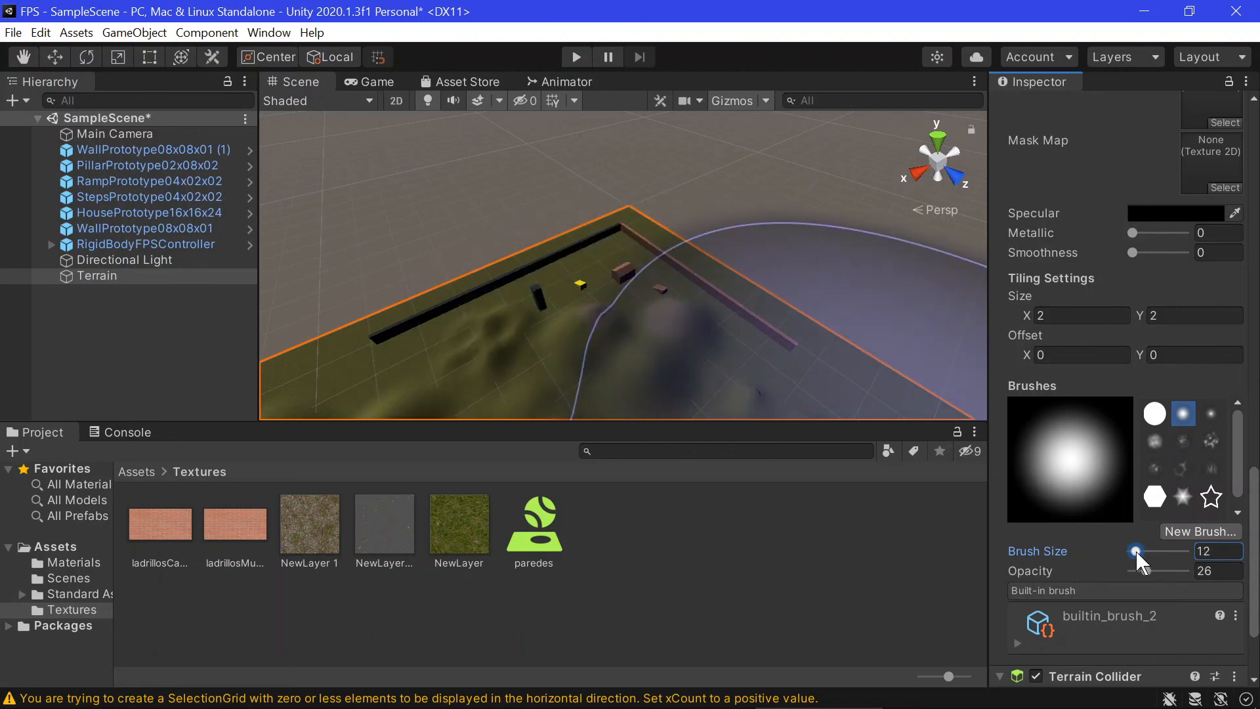
pyautogui.moveTo(1133, 551); pyautogui.dragTo(1136, 553)
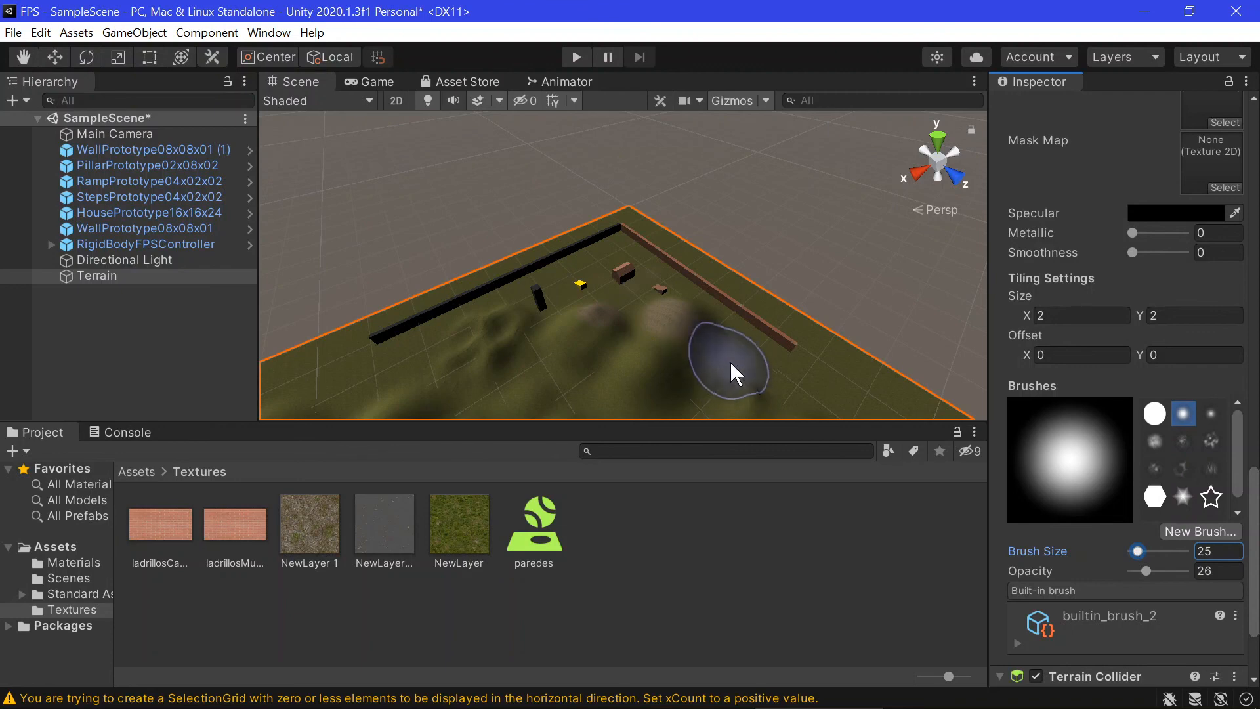
pyautogui.click(1140, 570)
# Paint the MudRocky layer onto the flat ground near the walls' corner and the yellow cube, and start the game
pyautogui.scroll(10, 1140, 570)
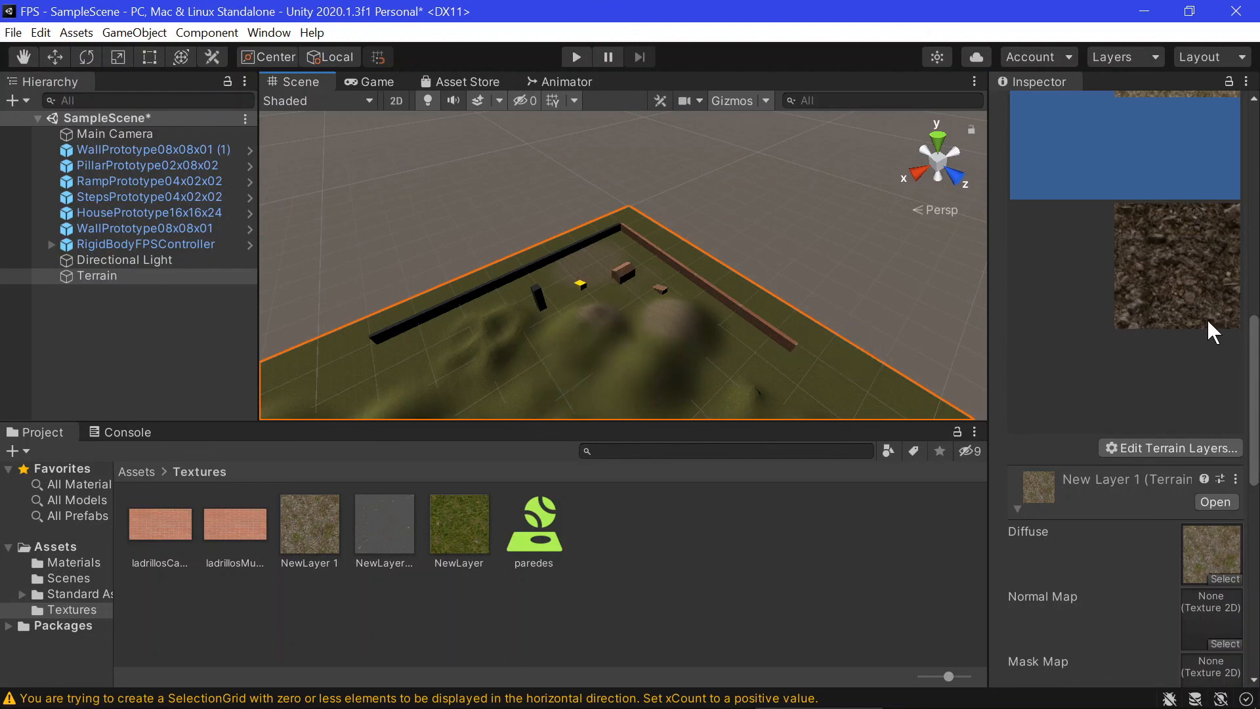
pyautogui.click(1188, 286)
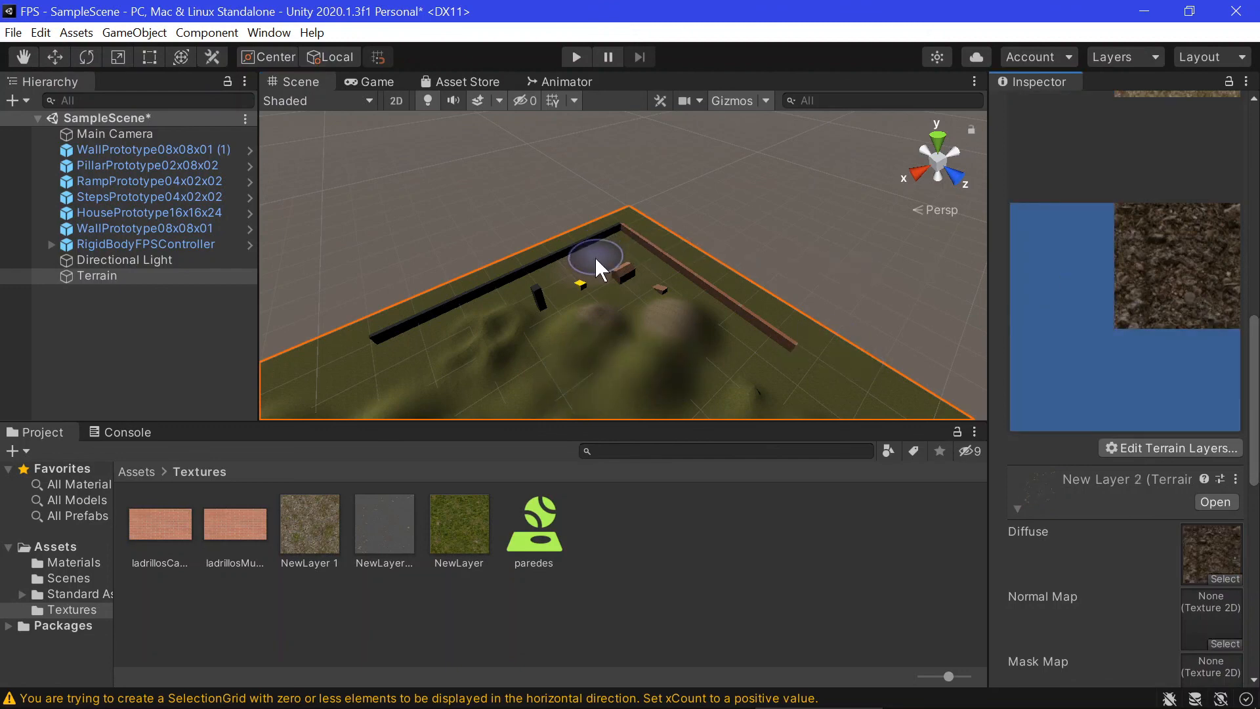
pyautogui.moveTo(587, 267); pyautogui.dragTo(612, 264)
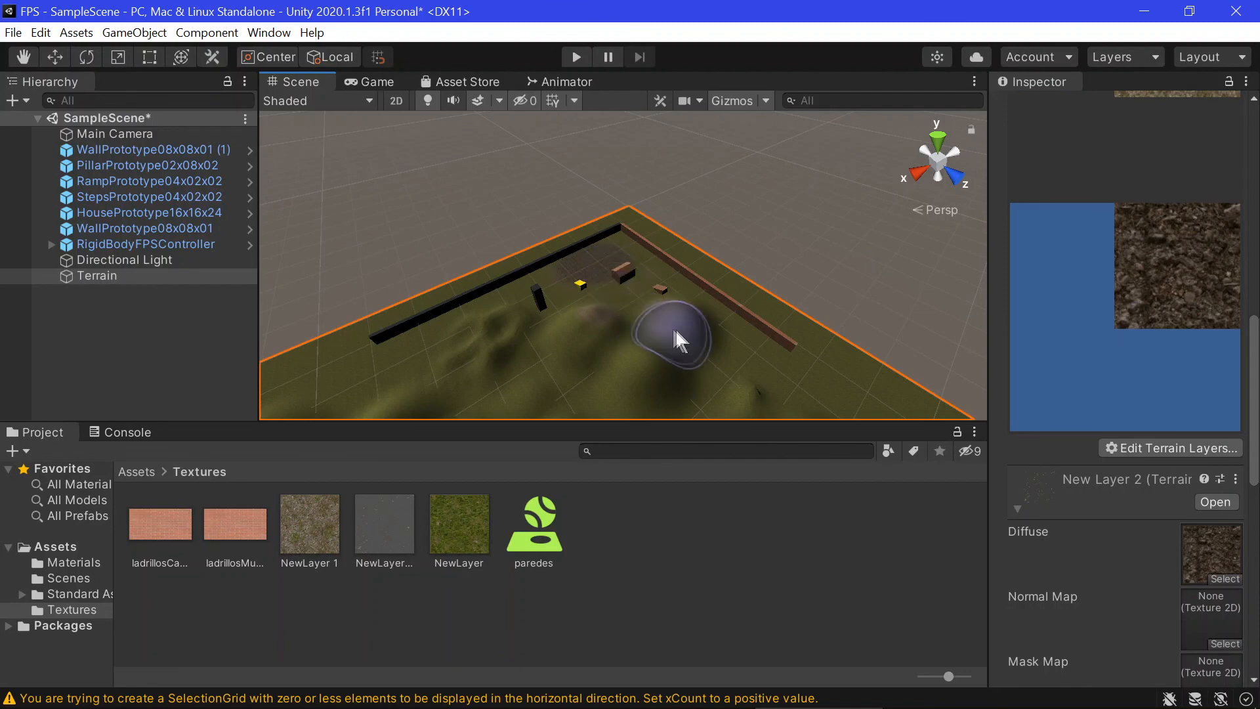
pyautogui.click(575, 57)
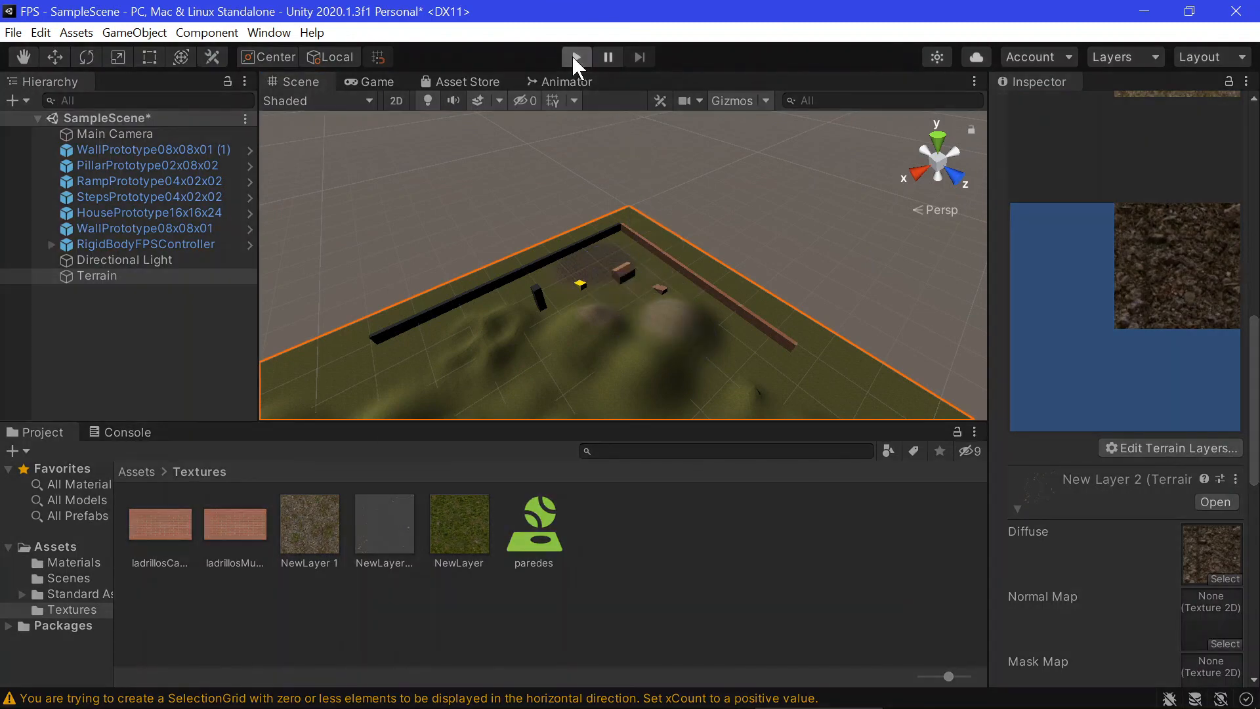